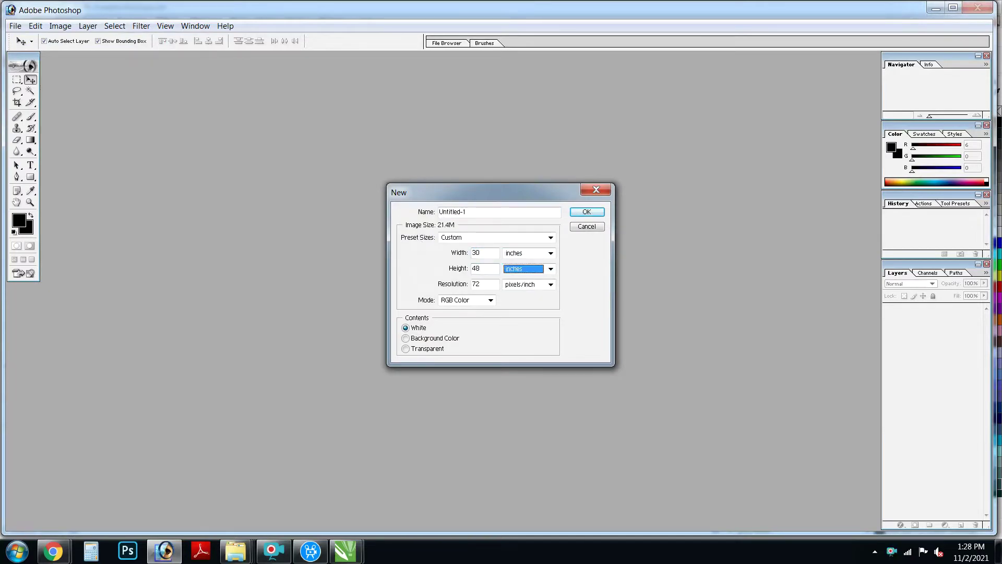
Step: Create the 30×40 inch document and add vertical guides at 1 and 29
key(Return)
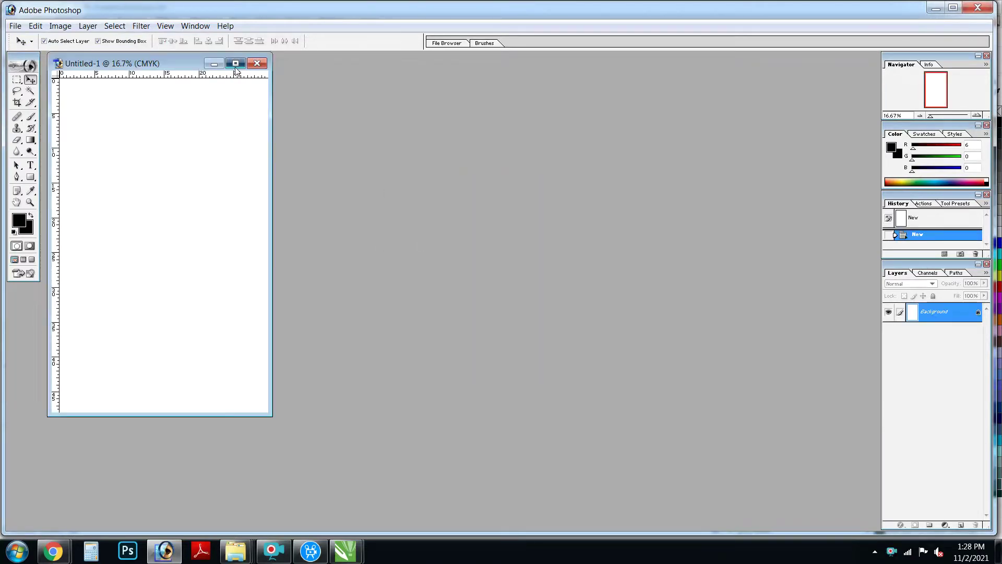
key(ctrl+0)
key(alt+v)
text(e1)
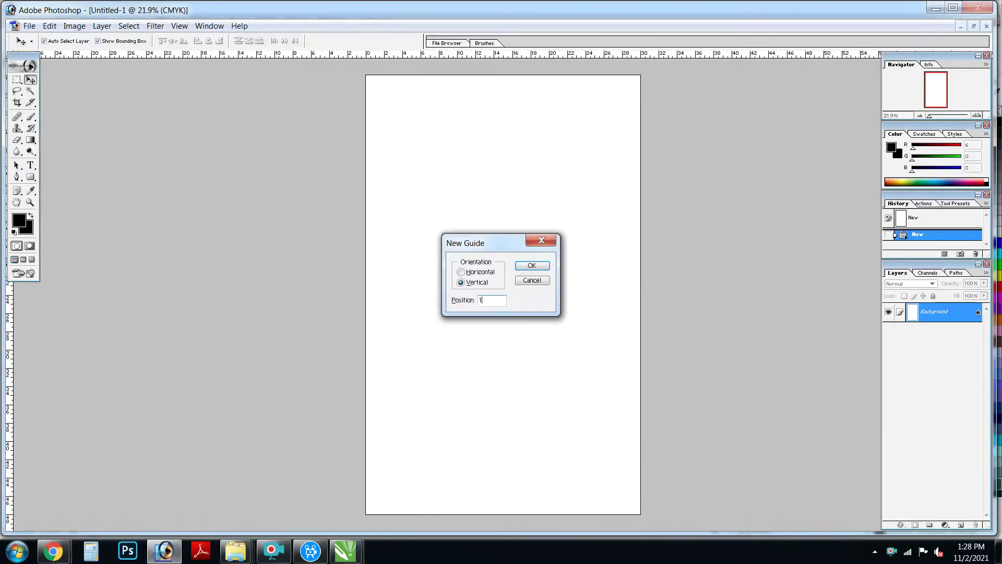
key(Return)
key(alt+v)
text(e29)
key(Return)
Step: Add horizontal guides near the top and bottom edges and fit the page to the window
key(alt+v)
text(e.2)
key(Return)
key(alt+v)
key(e)
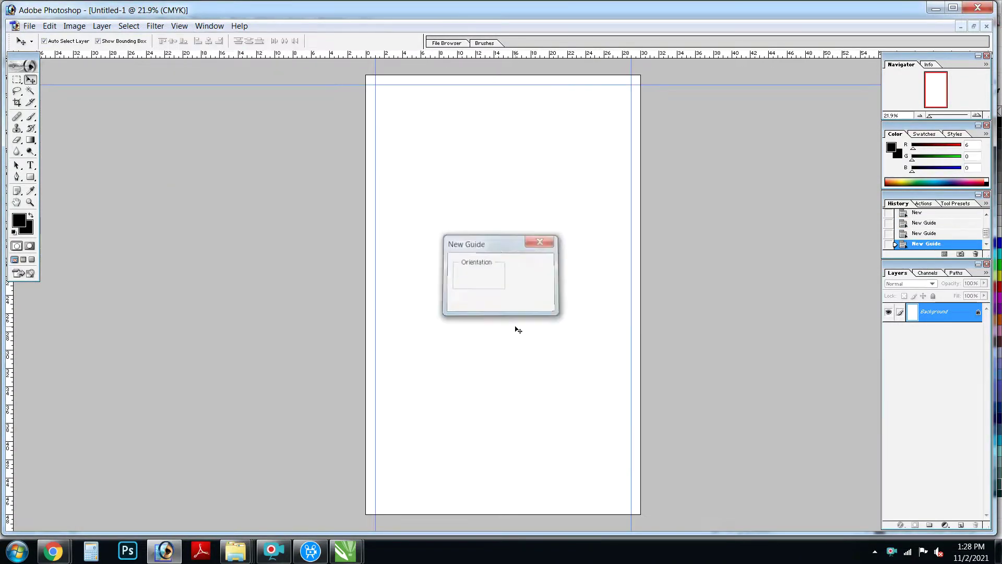
key(alt+h)
text(9.3)
key(Return)
key(ctrl+0)
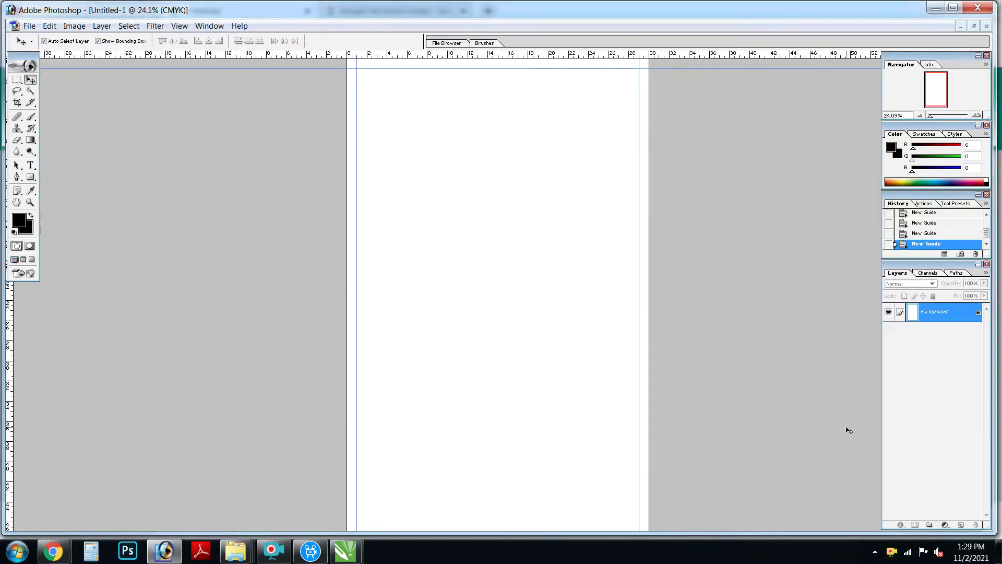
Step: Convert the Background into Layer 0 and add a Gradient Overlay style
double_click(934, 312)
key(Return)
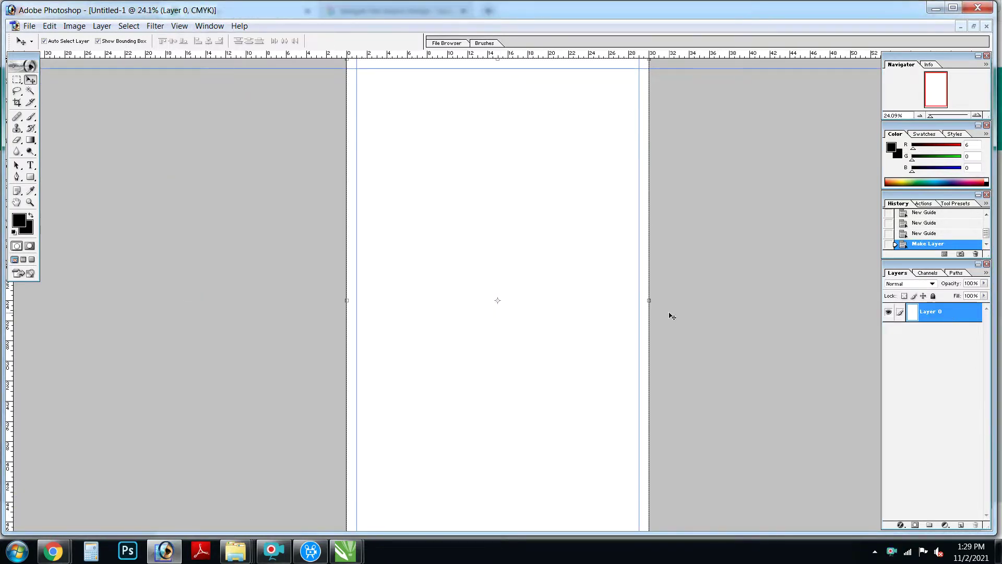
key(alt+l)
key(Down)
key(Down)
key(Down)
key(Down)
key(Right)
key(g)
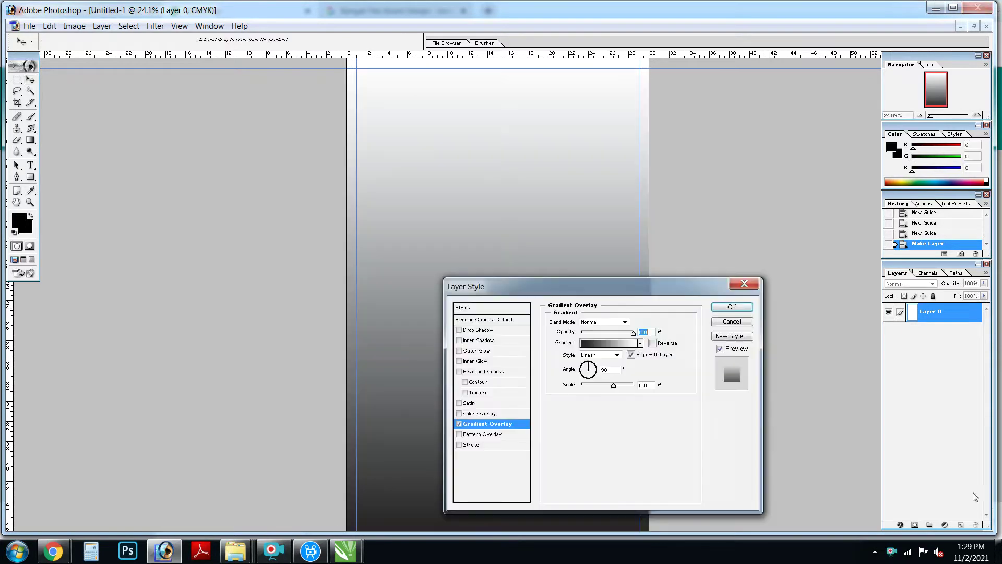
Step: Set the gradient's end stop to green (0, 100, 0, 100 CMYK)
click(598, 342)
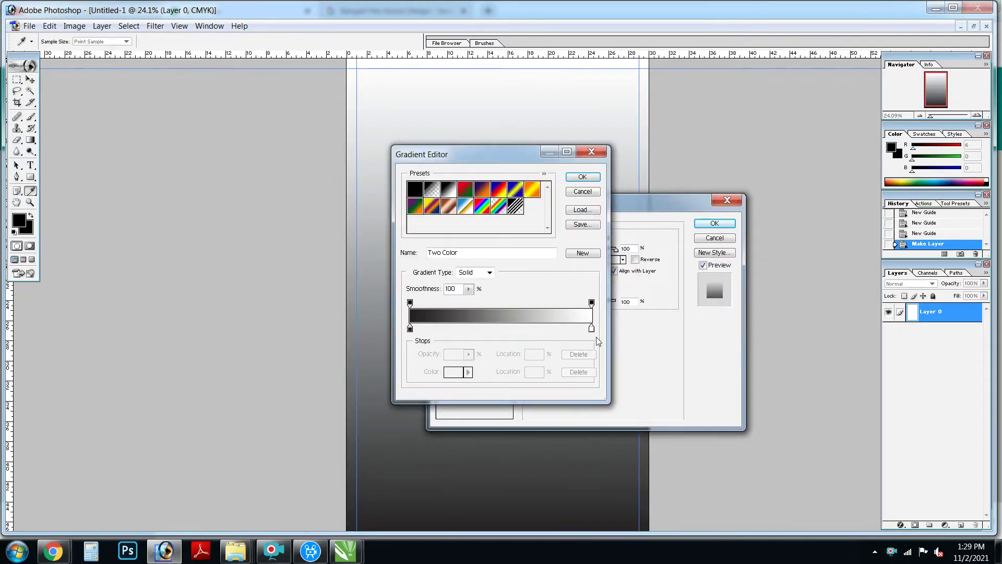
click(457, 375)
text(00)
key(shift+Tab)
text(100)
key(Tab)
text(0)
key(Tab)
text(100)
key(Return)
Step: Add a blue colour stop at 72 percent
drag(594, 353, 535, 334)
double_click(535, 334)
key(Tab)
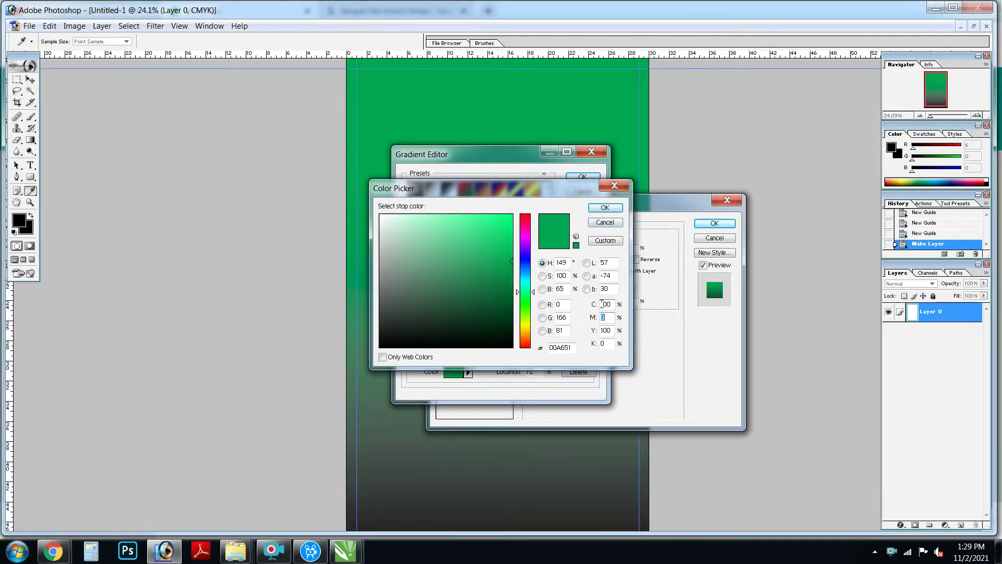
text(50)
key(Tab)
text(0)
key(Return)
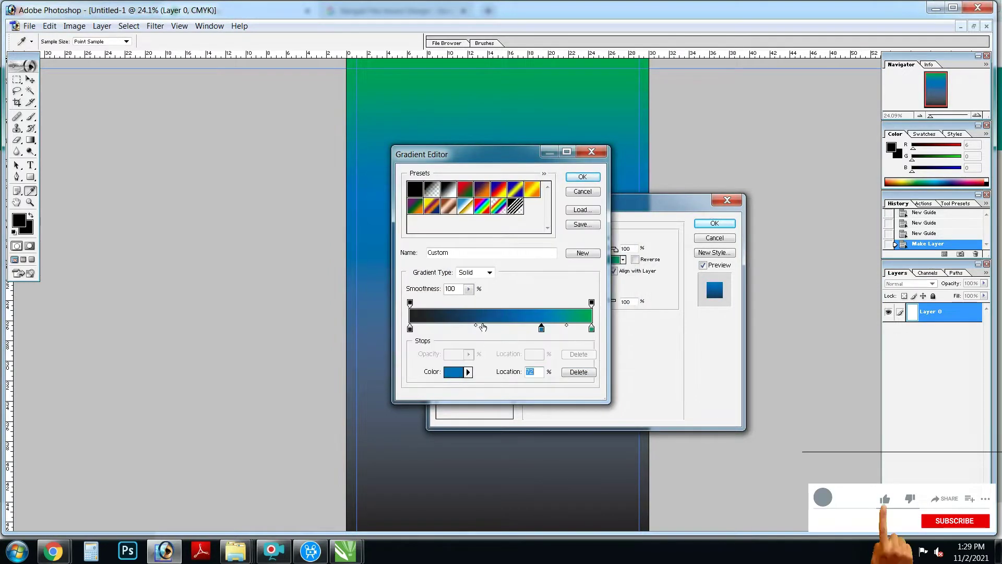
Step: Add a magenta colour stop at 40 percent
click(483, 329)
click(453, 372)
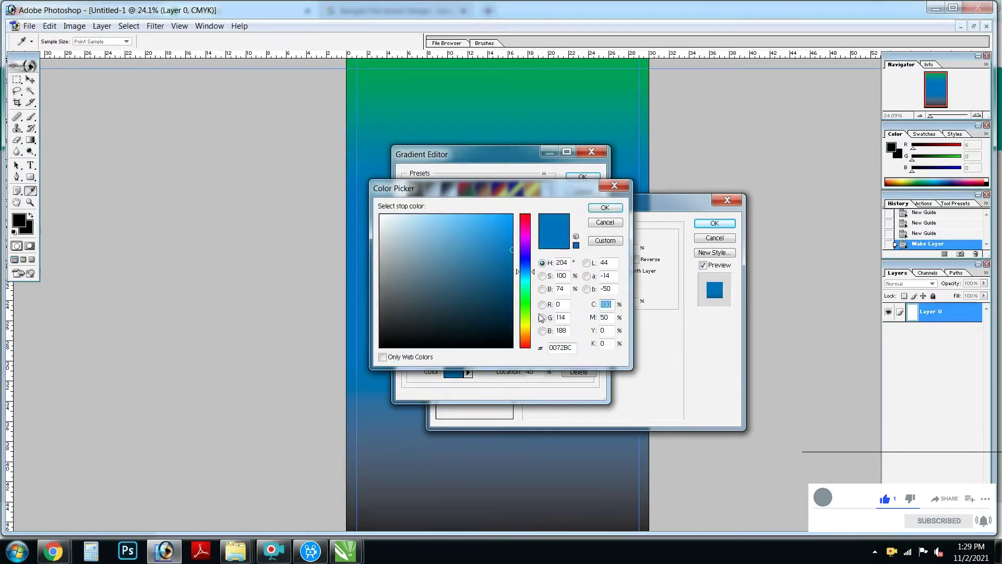
key(shift+Tab)
text(0)
key(Tab)
text(100)
key(Return)
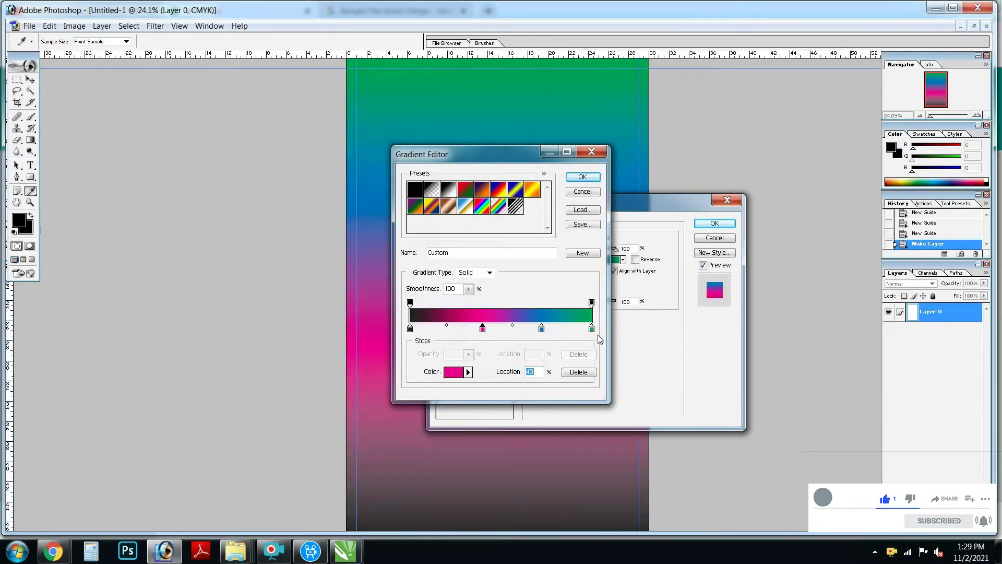
Step: Make the starting stop a dark near-black colour and apply the gradient overlay
click(542, 329)
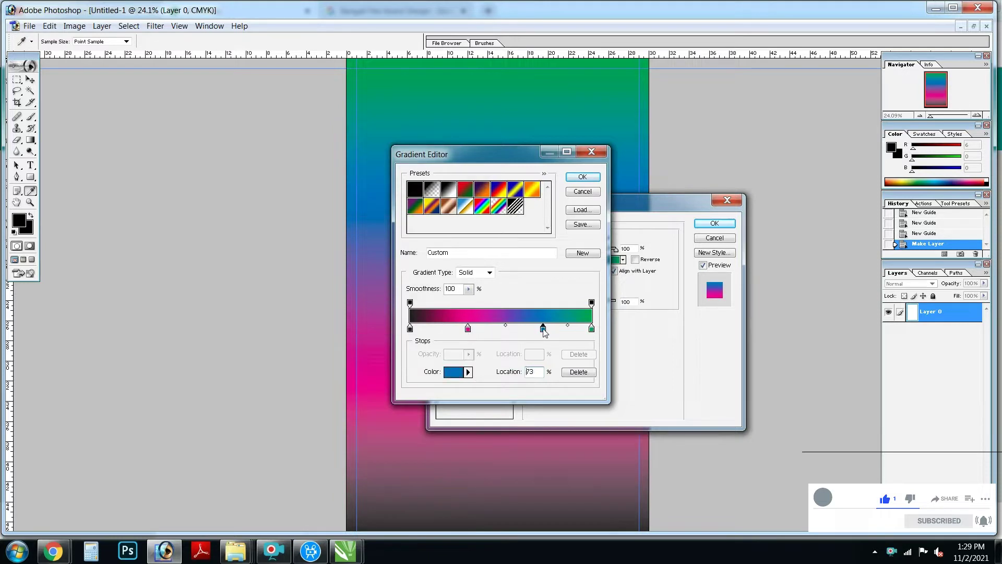
click(453, 372)
text(1)
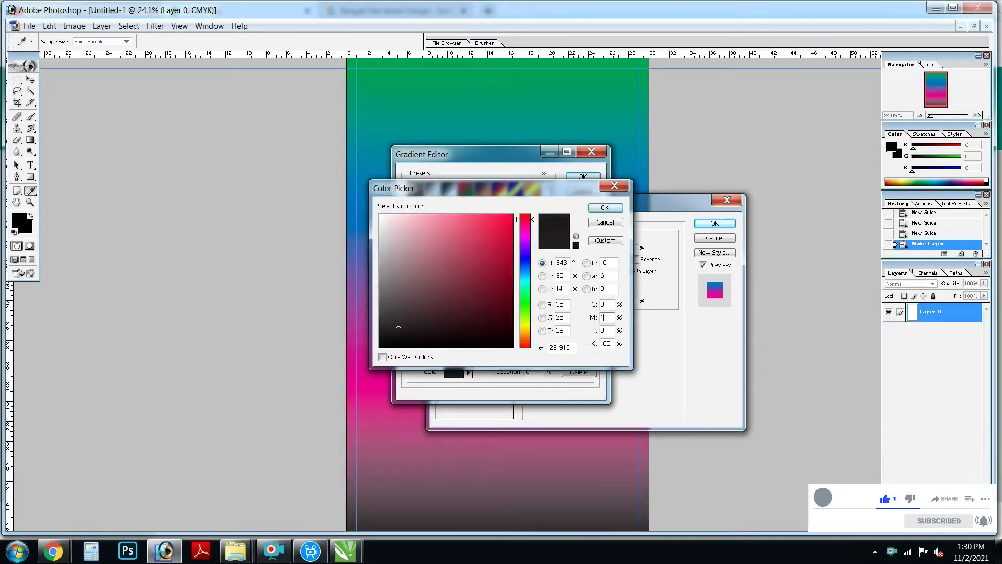
text(00)
key(Tab)
text(100)
key(Return)
key(Return)
key(Return)
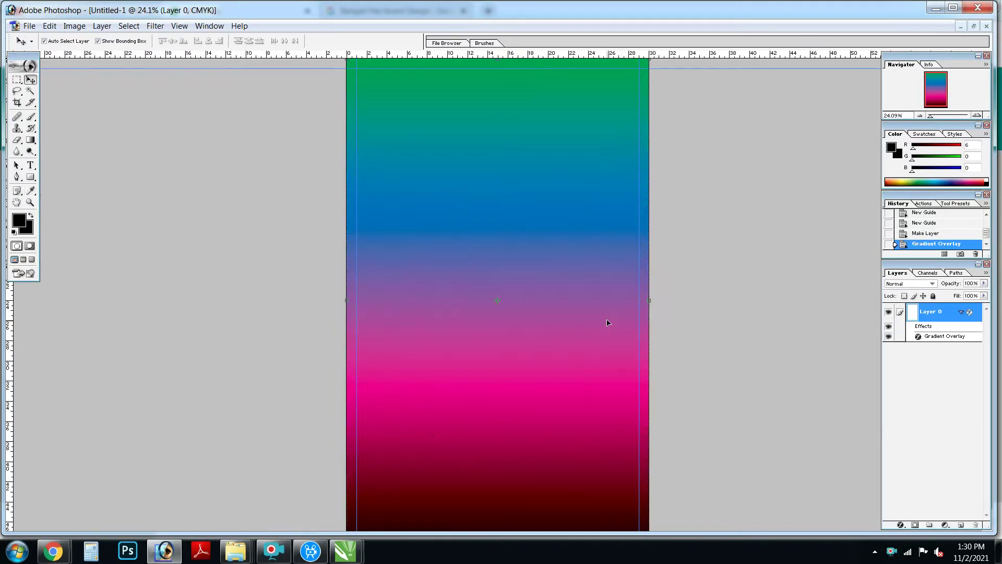
key(ctrl+0)
Step: Centre the gradient layer on the canvas
key(ctrl+a)
click(210, 43)
key(ctrl+d)
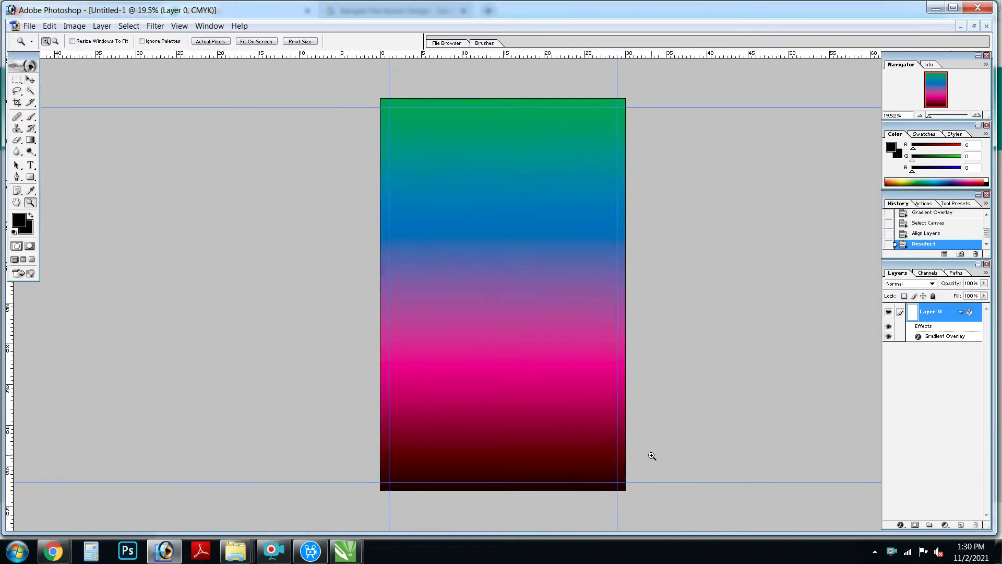
Step: Paste the rose photo and flip it horizontally
key(ctrl+v)
key(ctrl+t)
right_click(529, 308)
drag(513, 325, 554, 413)
click(588, 442)
key(Return)
Step: Set the photo's blend mode to Soft Light
click(898, 284)
key(Down)
key(Down)
key(Down)
key(Down)
key(Down)
key(Down)
key(Down)
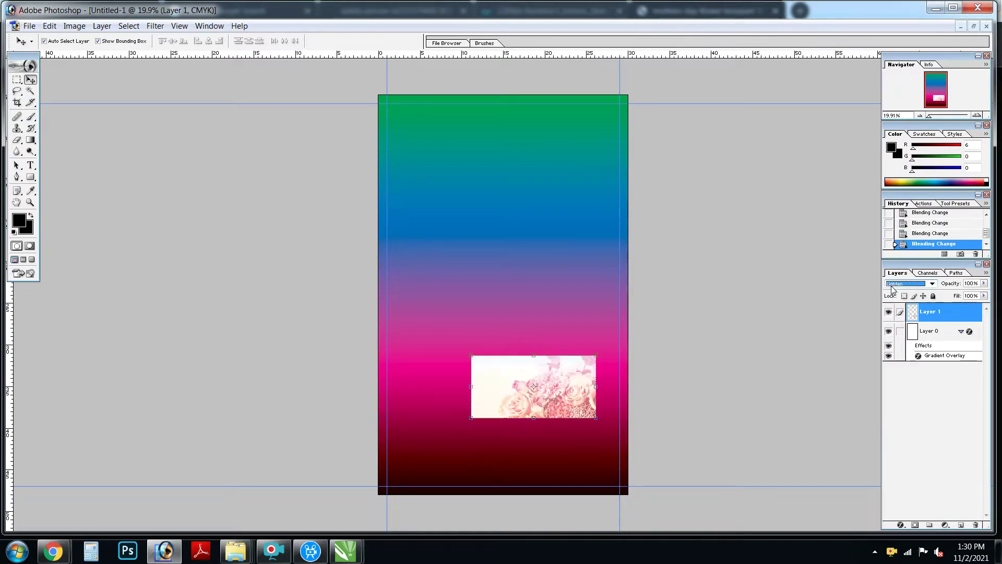
key(Down)
key(Down)
key(Down)
key(Down)
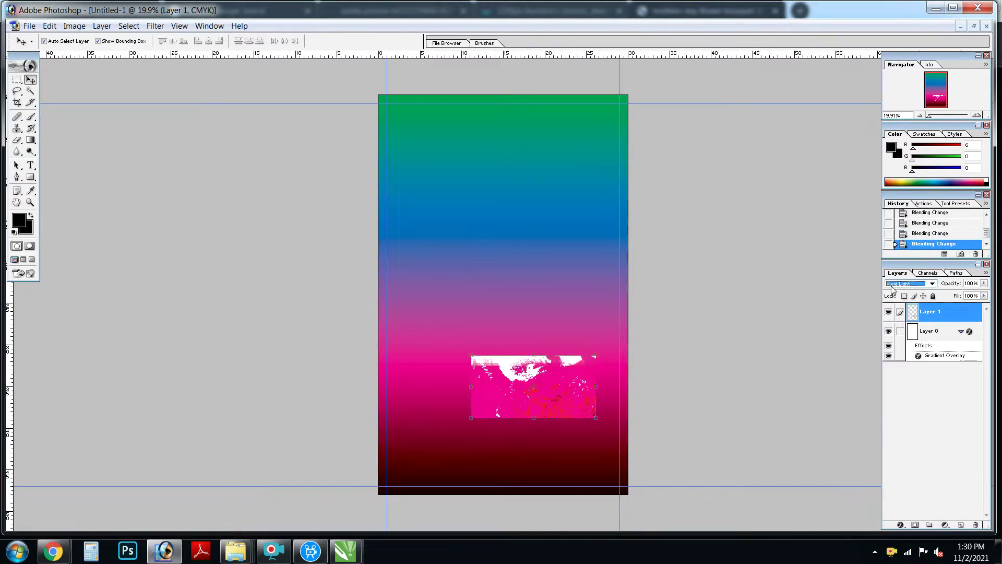
key(Down)
key(Down)
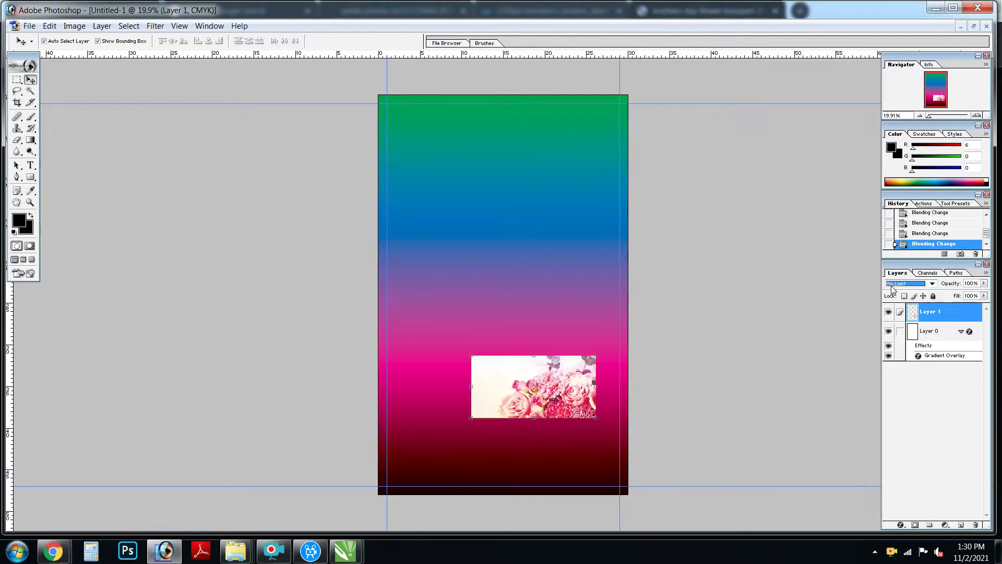
key(ctrl+alt+z)
key(ctrl+alt+z)
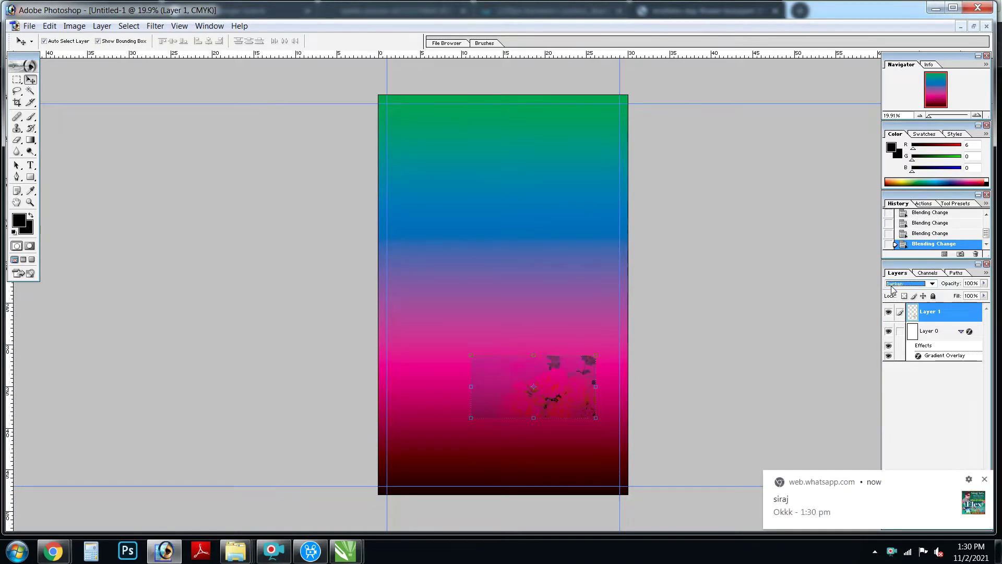
key(ctrl+0)
click(911, 284)
click(908, 382)
Step: Move the photo and enlarge it to cover most of the canvas
drag(522, 407, 561, 489)
key(ctrl+minus)
key(ctrl+minus)
key(ctrl+t)
drag(503, 374, 347, 134)
drag(582, 134, 612, 161)
drag(600, 305, 665, 304)
key(Return)
Step: Adjust the photo's top, bottom and side edges to match the page
drag(504, 107, 504, 129)
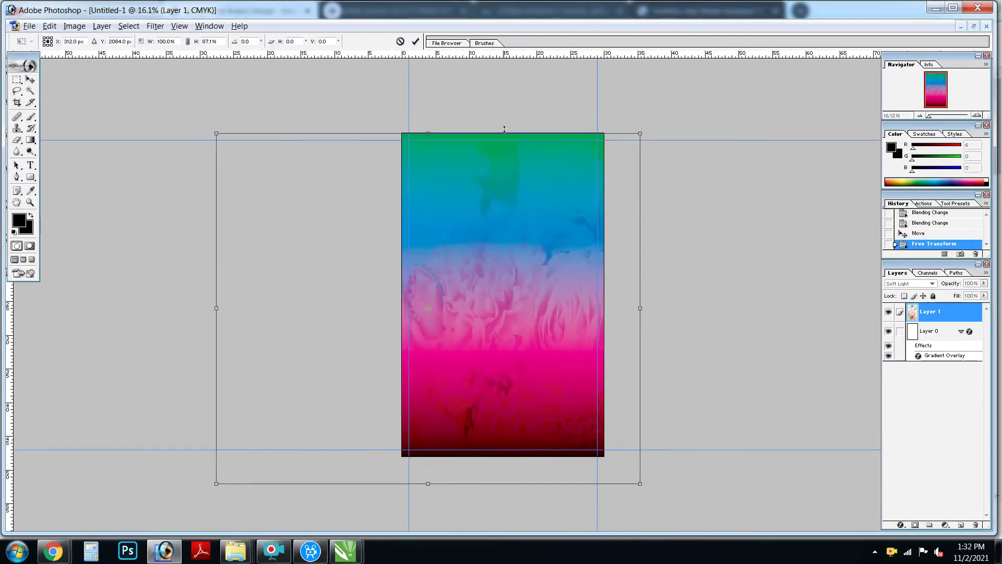
drag(493, 483, 496, 458)
drag(221, 461, 205, 462)
drag(650, 298, 680, 298)
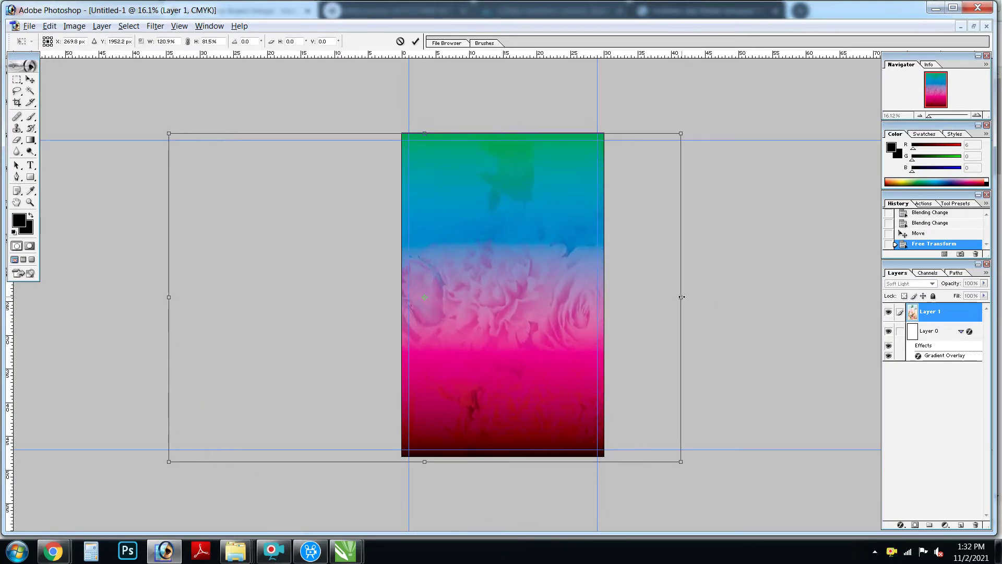
key(Return)
key(ctrl+0)
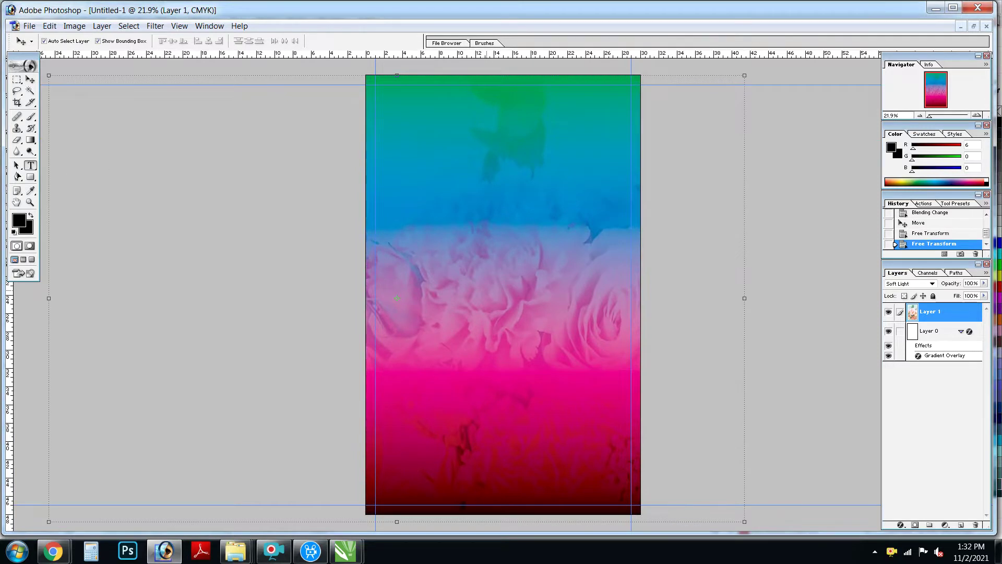
Step: Type the heading 'नीता बुटीक' near the top and scale it larger, wider and taller
key(t)
click(427, 148)
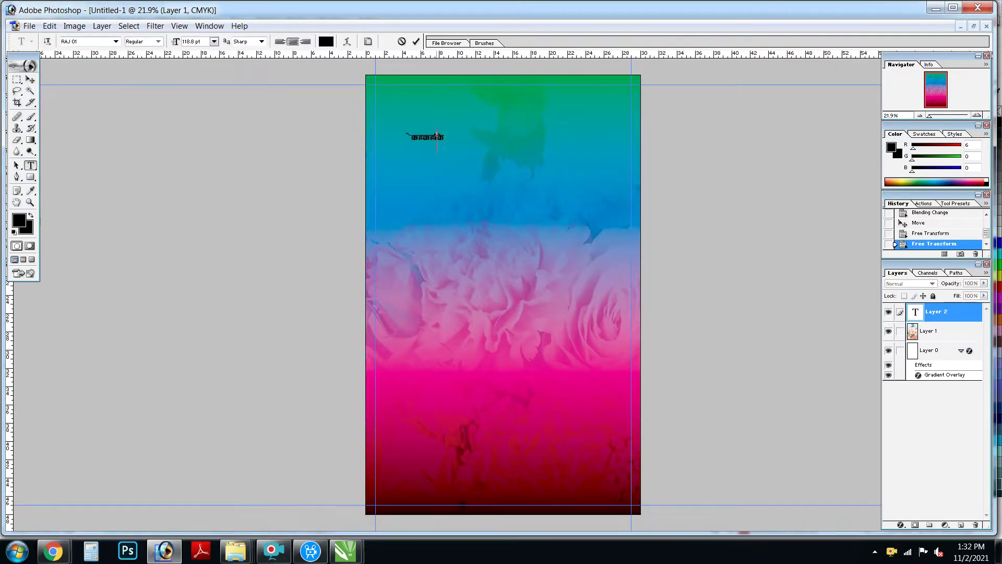
key(v)
drag(447, 143, 629, 201)
key(Return)
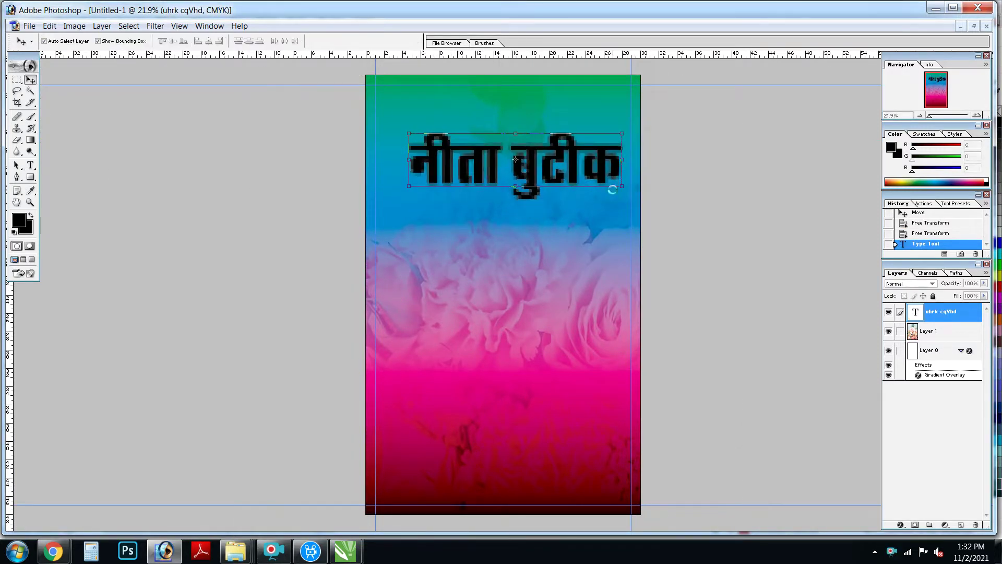
drag(517, 161, 491, 154)
click(589, 175)
drag(589, 174, 632, 176)
drag(528, 157, 528, 180)
key(Return)
Step: Centre the heading horizontally on the canvas
key(ctrl+a)
click(209, 41)
key(ctrl+d)
key(ctrl+t)
key(Escape)
key(alt+l)
Step: Add a Gradient Overlay to the title and set its end stop to pink
key(y)
key(g)
click(601, 259)
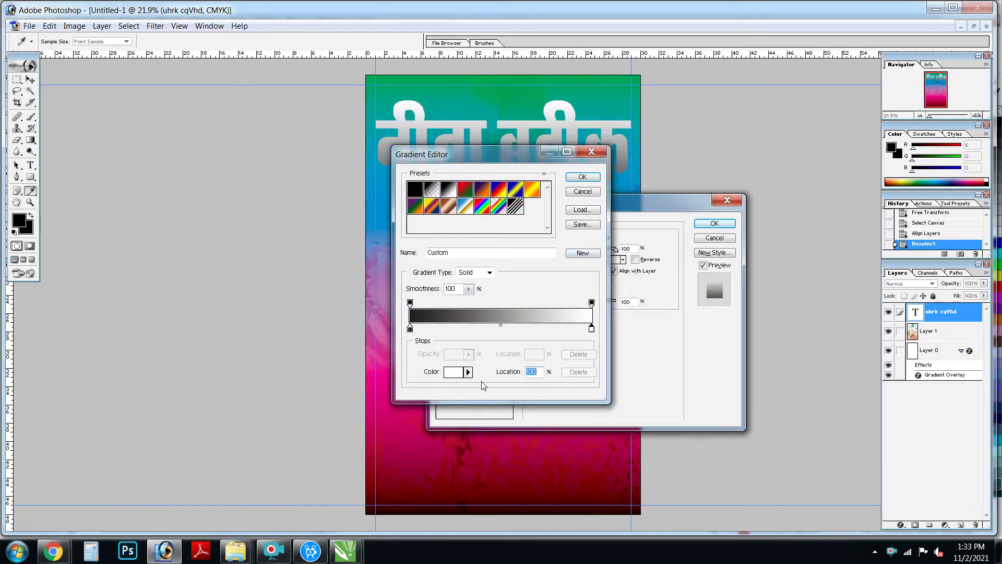
click(453, 371)
click(396, 438)
click(604, 209)
Step: Add a yellow gradient stop at 69 percent
click(536, 329)
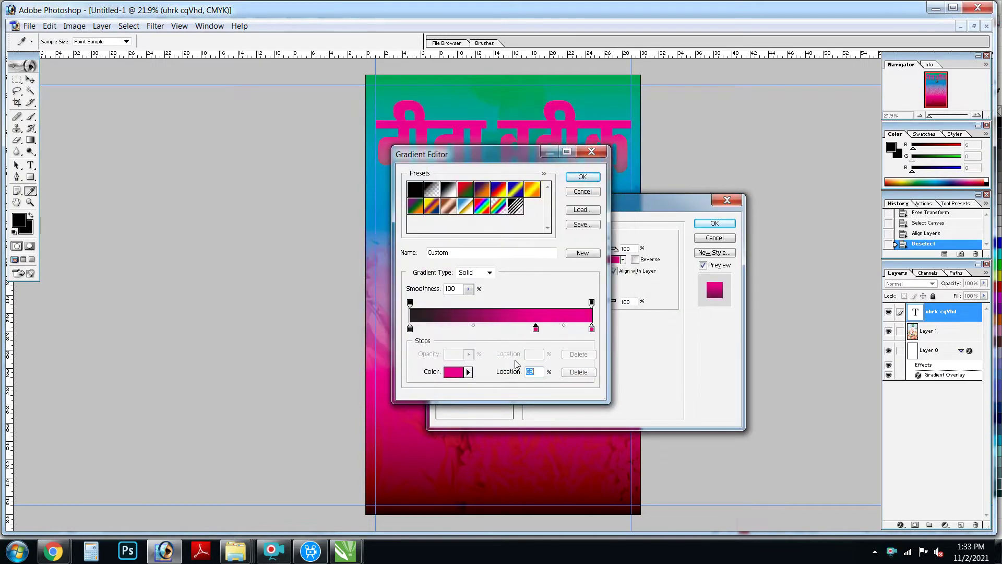
click(453, 372)
text(0)
key(Tab)
text(100)
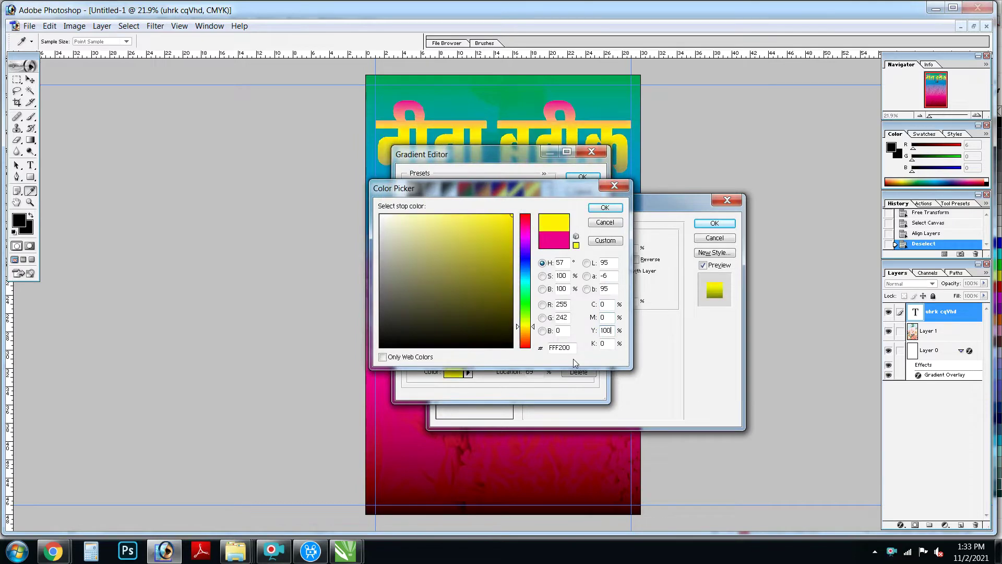
key(Return)
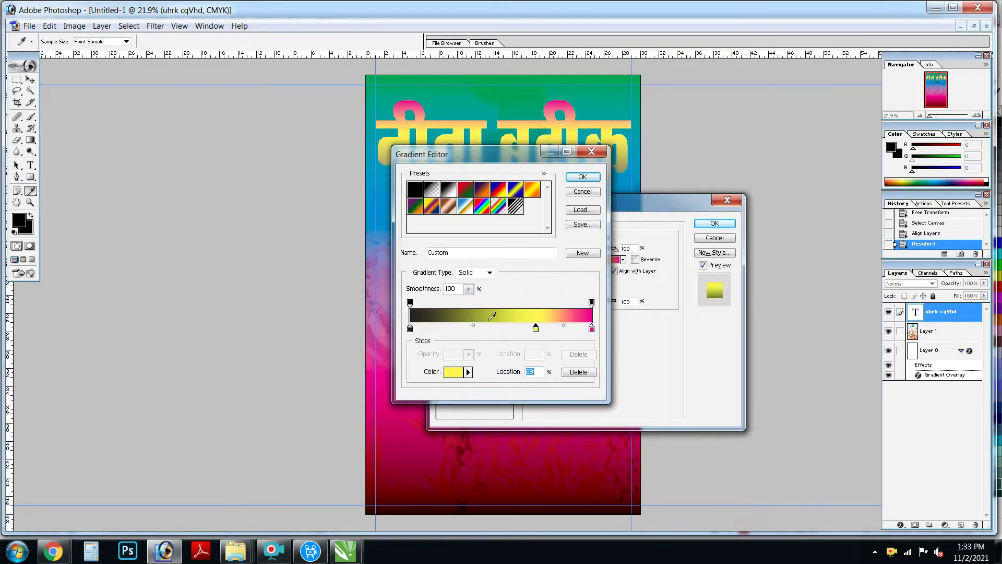
Step: Add a white stop at 42 percent and a yellow stop, moving yellow to 77 percent
click(486, 328)
click(454, 371)
key(Return)
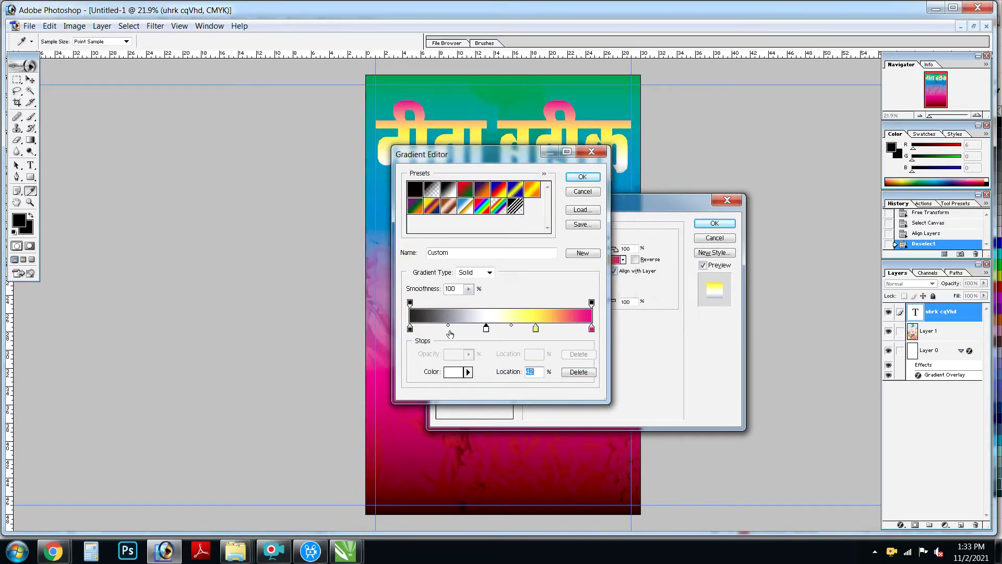
click(439, 328)
click(454, 372)
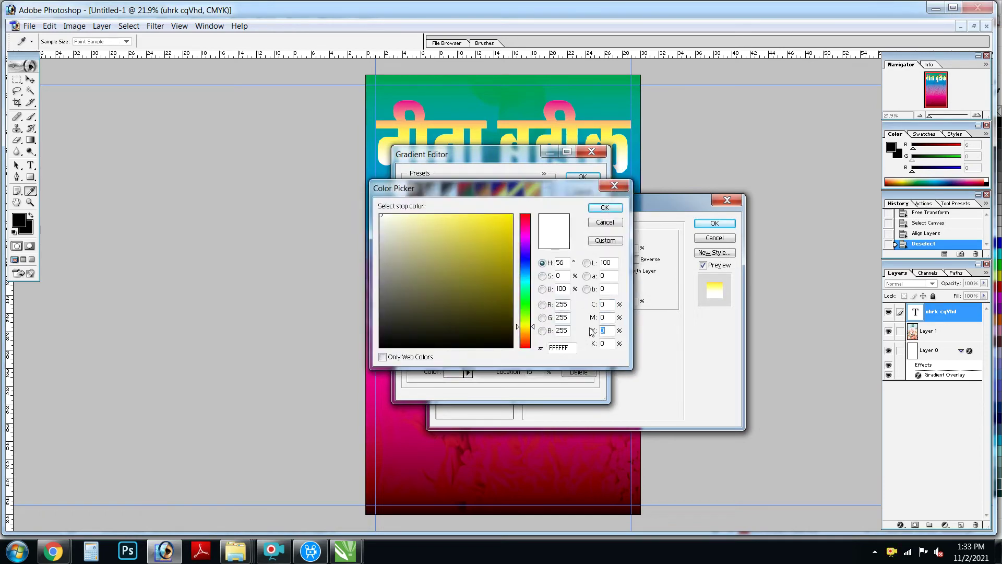
text(100)
key(Return)
drag(548, 330, 551, 329)
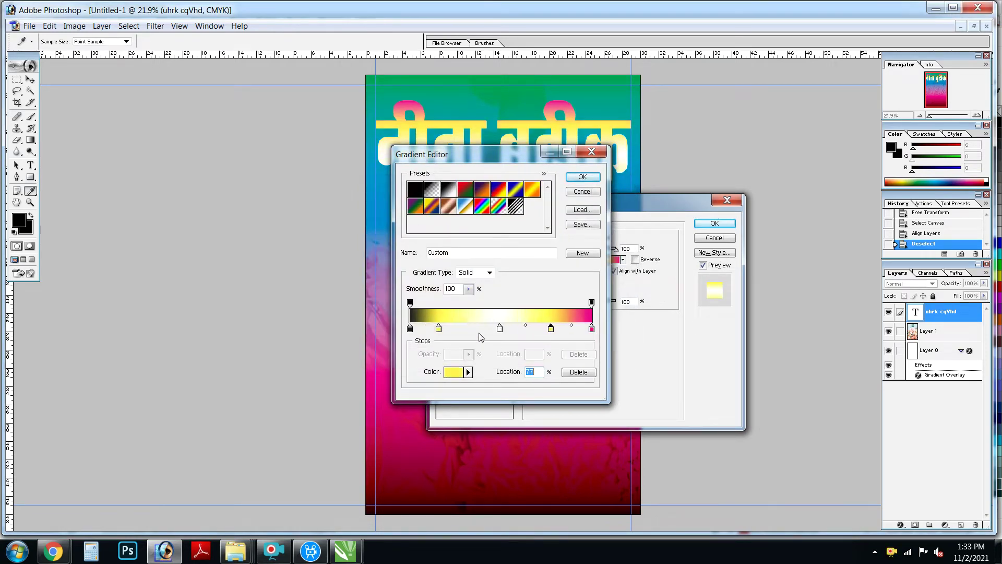
Step: Change the black starting stop to green
click(452, 372)
text(100)
key(Tab)
key(Tab)
key(Tab)
text(0)
key(shift+Tab)
text(100)
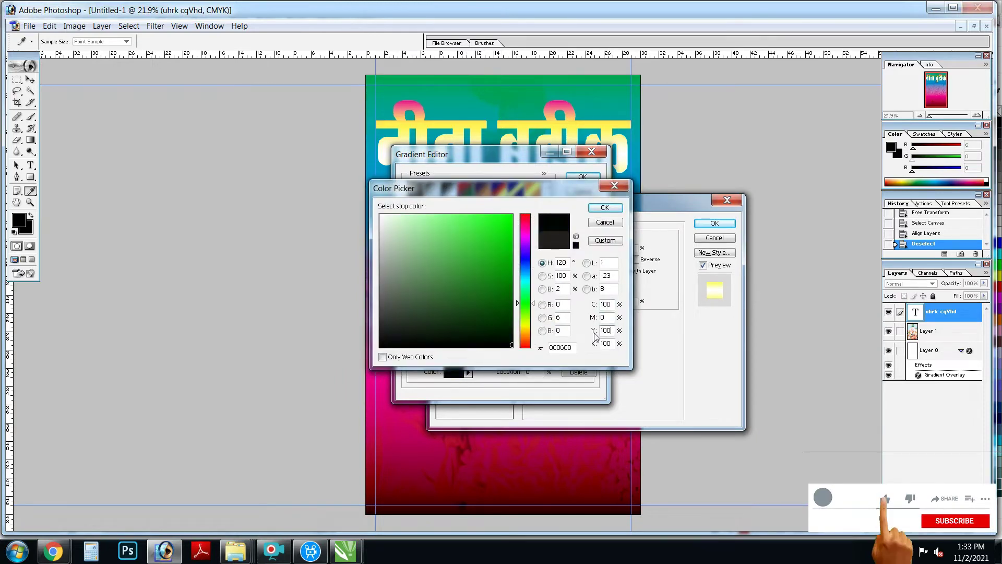
key(Return)
Step: Accept the edited gradient on the title and enable the Stroke outline
click(593, 177)
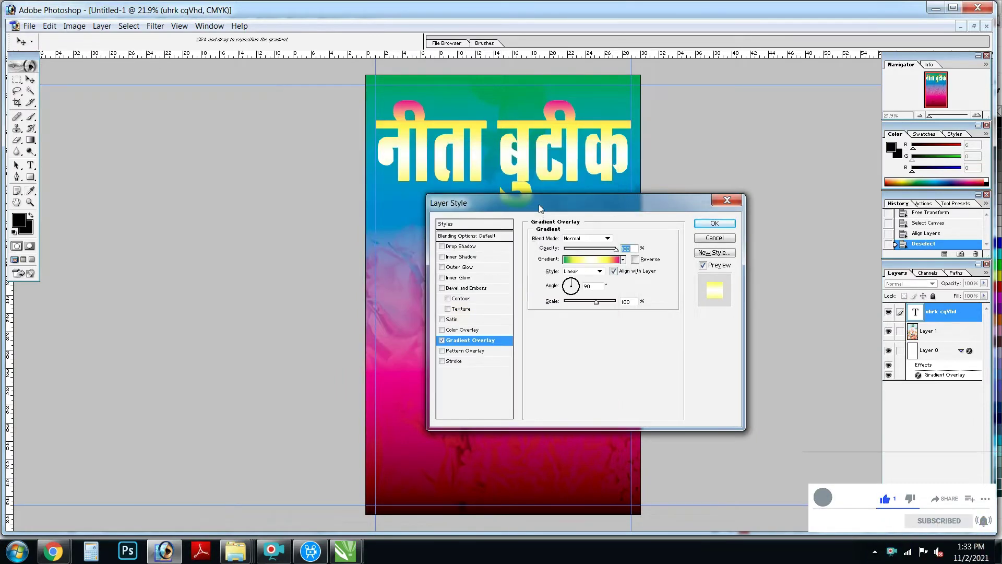
drag(540, 198, 732, 201)
click(778, 261)
click(582, 177)
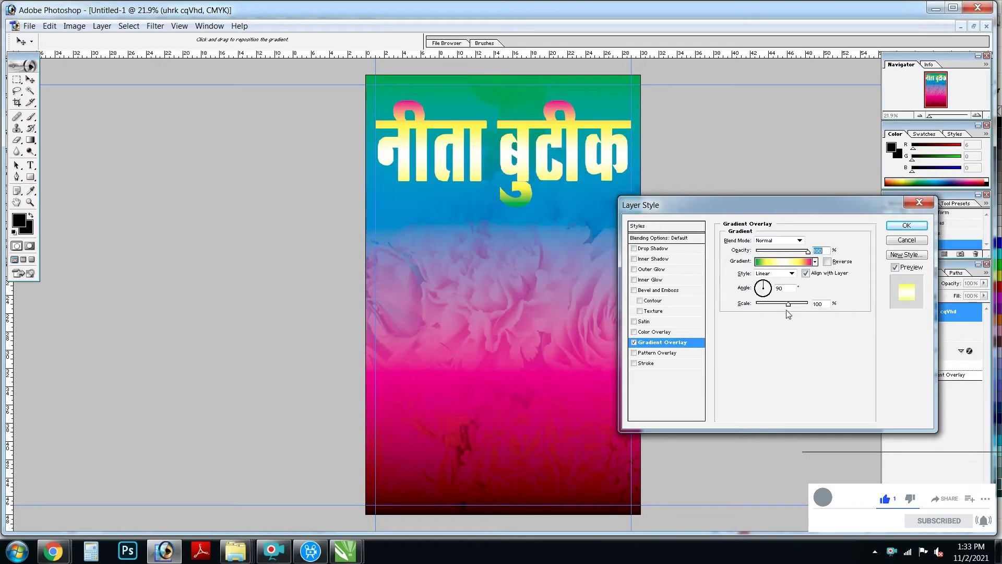
click(647, 363)
Step: Make the title's outline black and thicken it to 15 px
click(748, 301)
click(407, 418)
click(597, 209)
key(Up)
key(Up)
key(Up)
key(Up)
key(Up)
key(Up)
key(Up)
key(Up)
key(ctrl+alt+0)
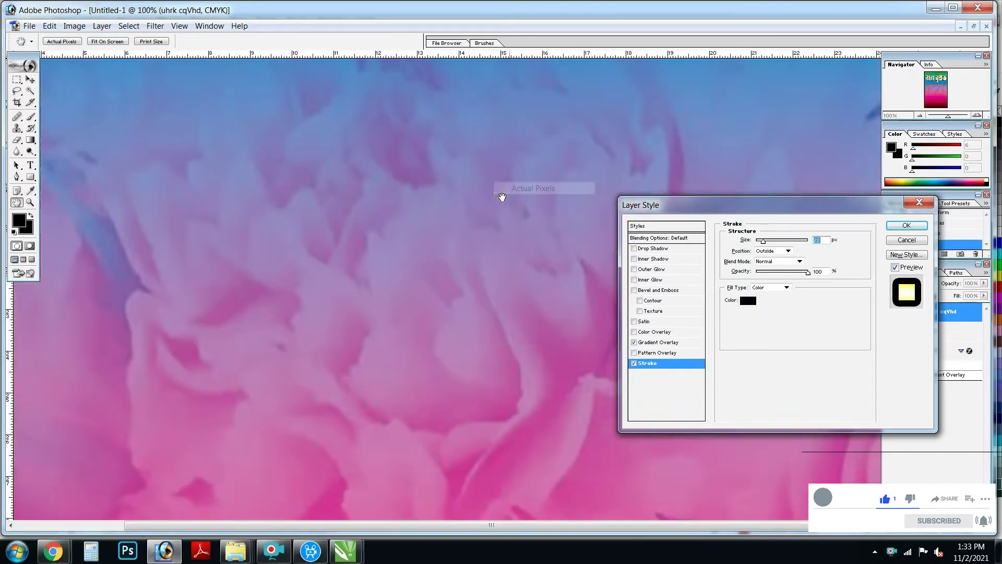
scroll(503, 324, up, 10)
scroll(502, 314, up, 3)
Step: Add Bevel and Emboss to the title with altitude 70 and size about 35 px
click(658, 290)
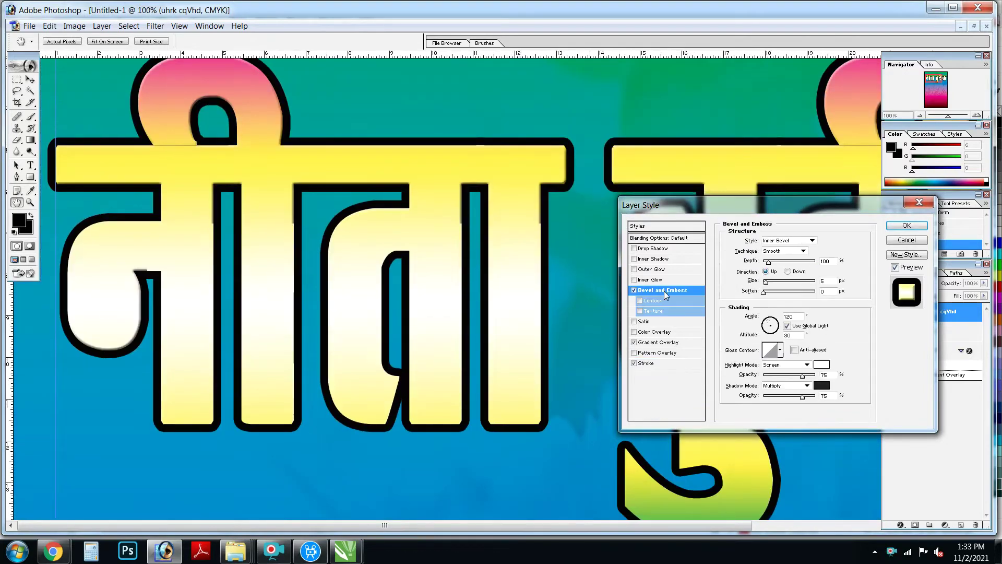
double_click(794, 335)
text(70)
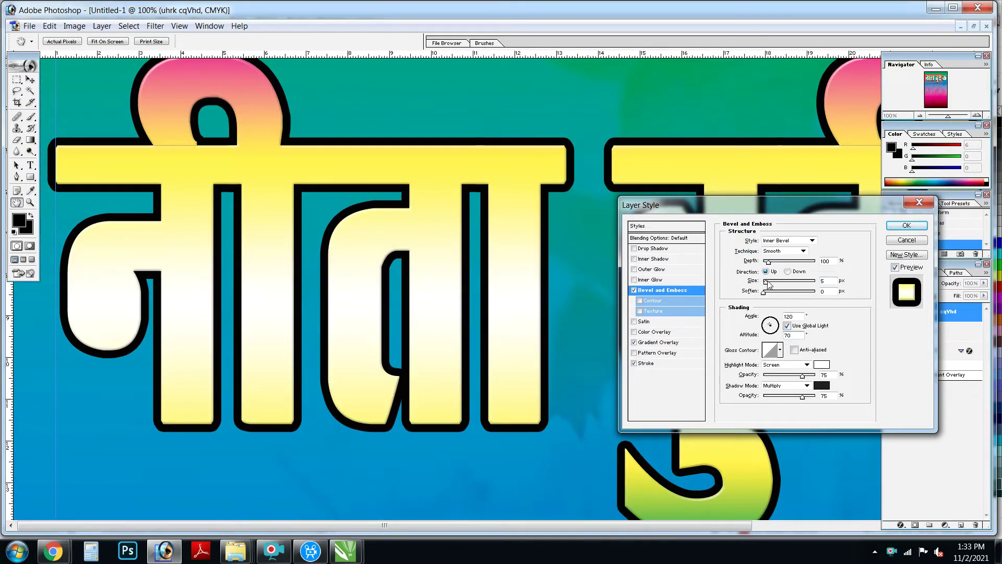
click(827, 281)
key(shift+Up)
key(shift+Up)
key(Up)
key(Up)
key(Up)
key(Up)
scroll(791, 312, down, 3)
key(Up)
key(Up)
key(Up)
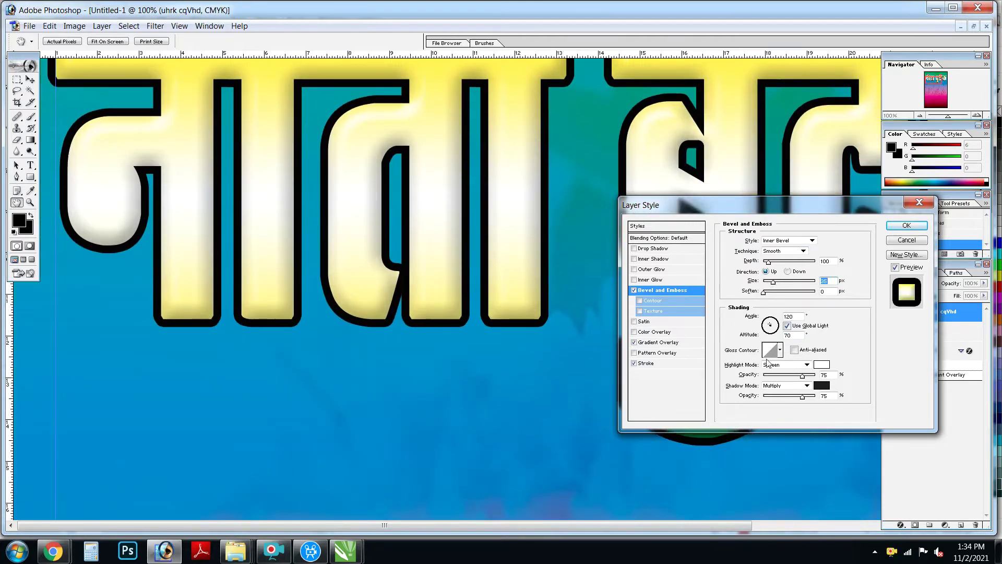
Step: Add a drop shadow closer to the text and a black outer glow of 37 px
click(674, 249)
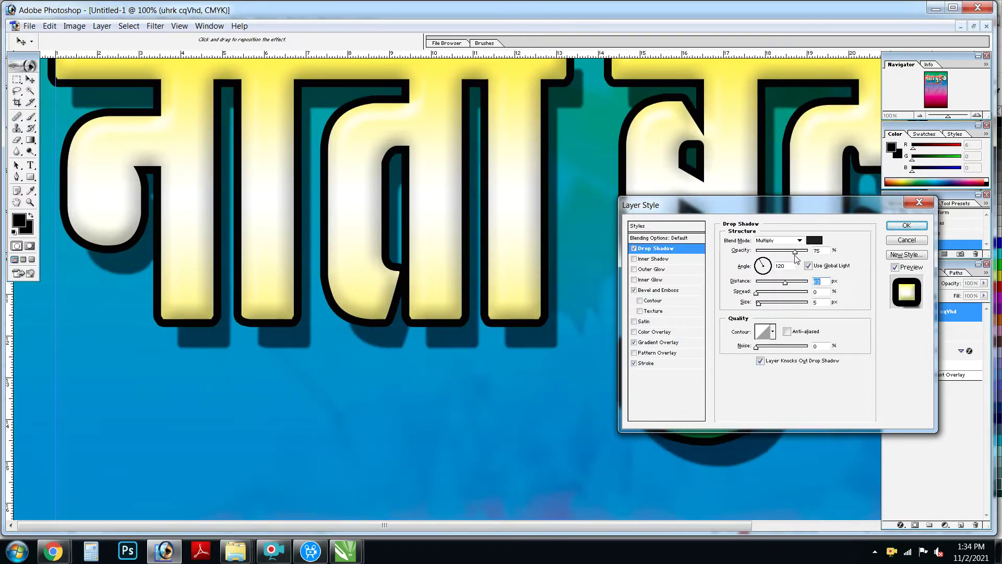
drag(767, 309, 780, 282)
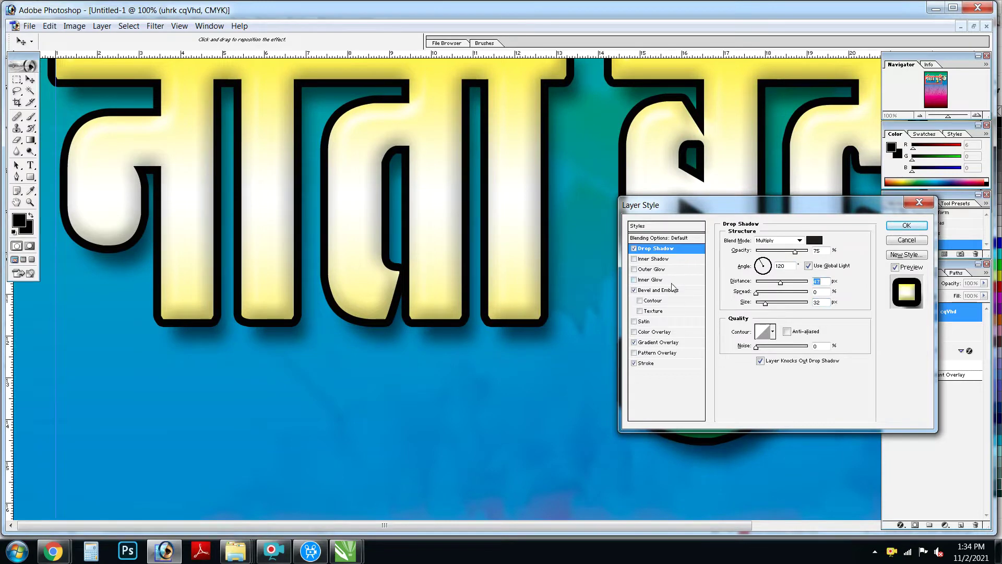
click(658, 270)
click(746, 273)
key(Return)
drag(764, 323, 777, 322)
Step: Set the outer glow to Normal blending, reduce it to about 33 px, and apply the effects
right_click(515, 233)
click(558, 257)
click(770, 243)
click(770, 249)
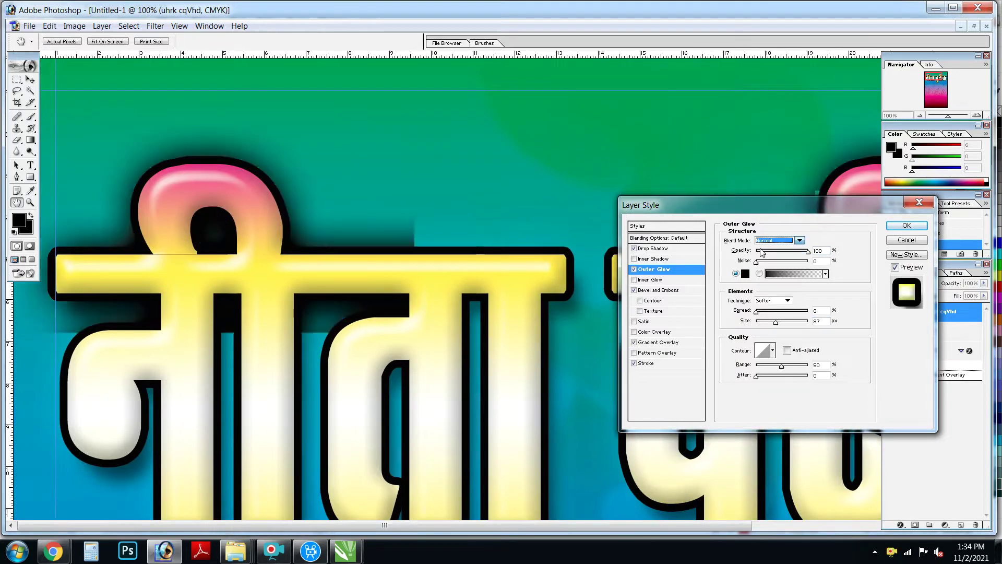
right_click(434, 279)
click(460, 301)
drag(776, 322, 772, 324)
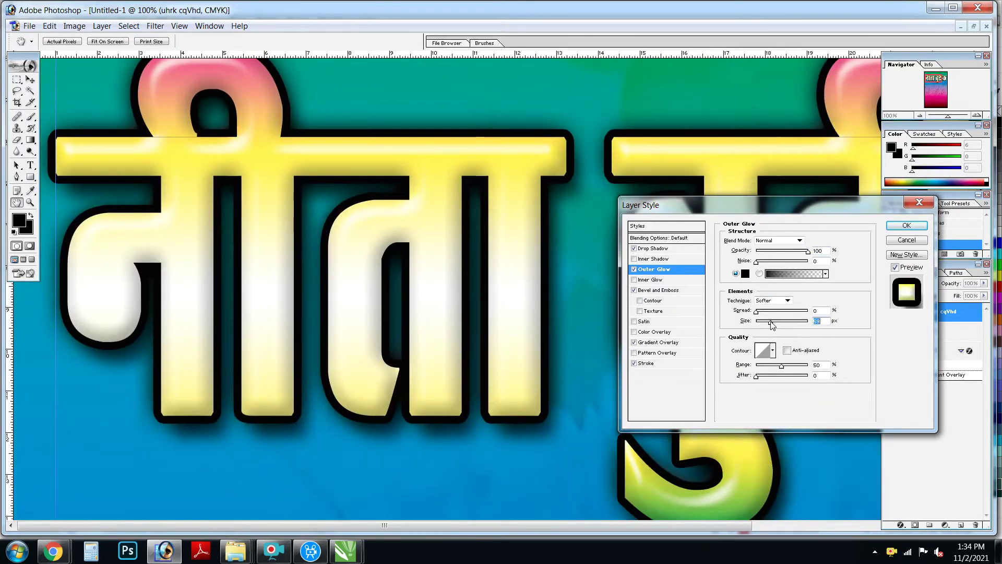
key(Return)
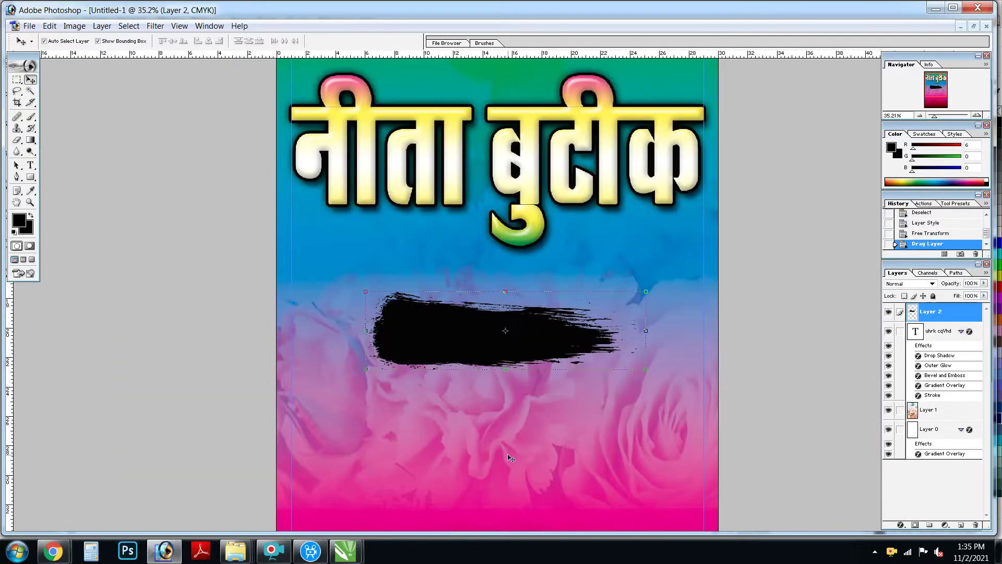
Step: Move the brush-stroke banner under the title and scale it slightly smaller
mouse_move(554, 352)
mouse_down()
mouse_move(463, 252)
mouse_move(598, 300)
mouse_move(463, 297)
mouse_move(472, 301)
mouse_up()
drag(564, 322, 544, 313)
mouse_move(418, 281)
mouse_down()
mouse_move(442, 286)
mouse_move(403, 282)
mouse_up()
key(Return)
Step: Give the brush stroke a dark green Color Overlay
scroll(329, 261, up, 3)
click(102, 26)
mouse_move(156, 96)
click(308, 212)
click(822, 240)
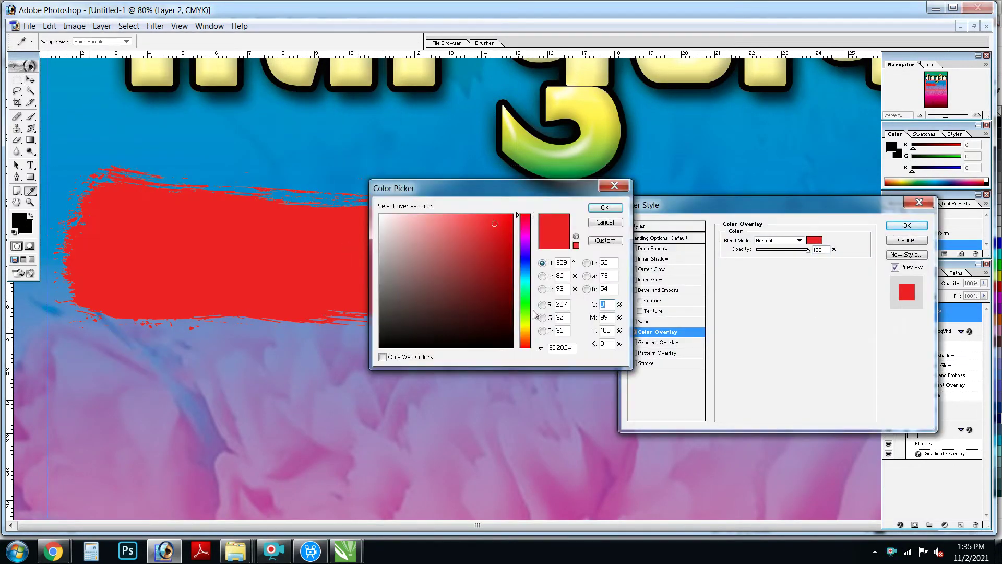
click(529, 313)
click(499, 333)
key(Return)
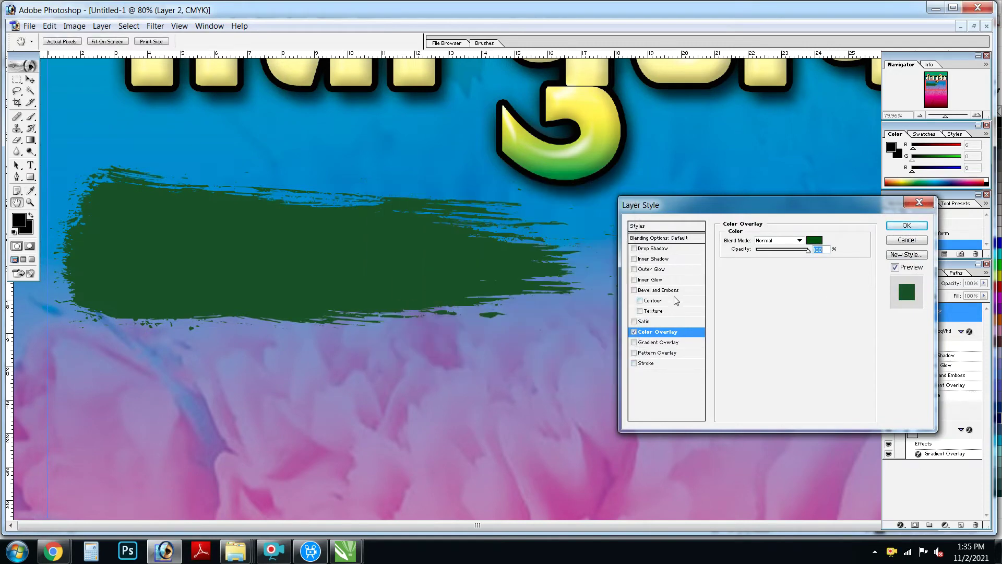
Step: Add a drop shadow to the brush stroke and finalise its dark green overlay
click(685, 250)
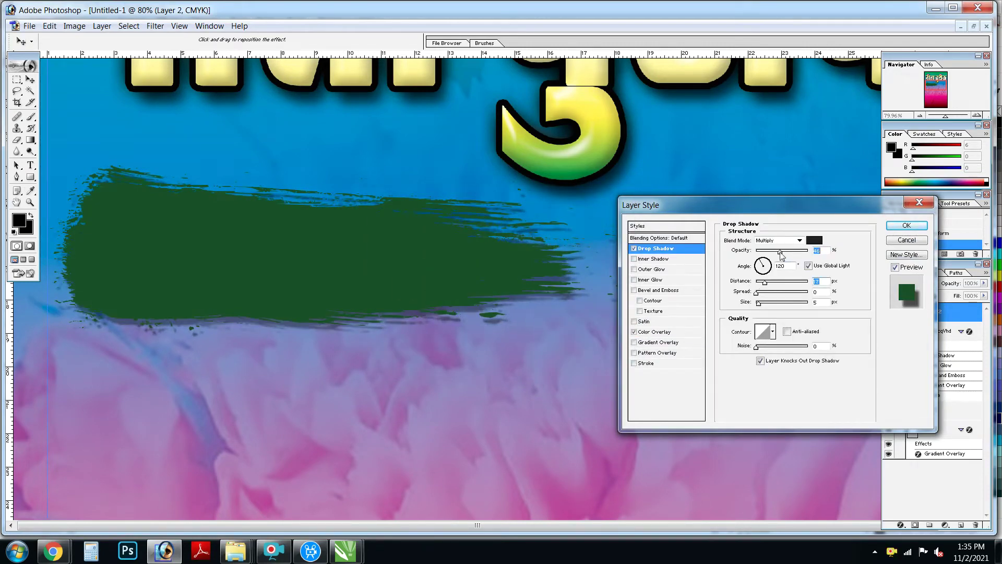
key(Return)
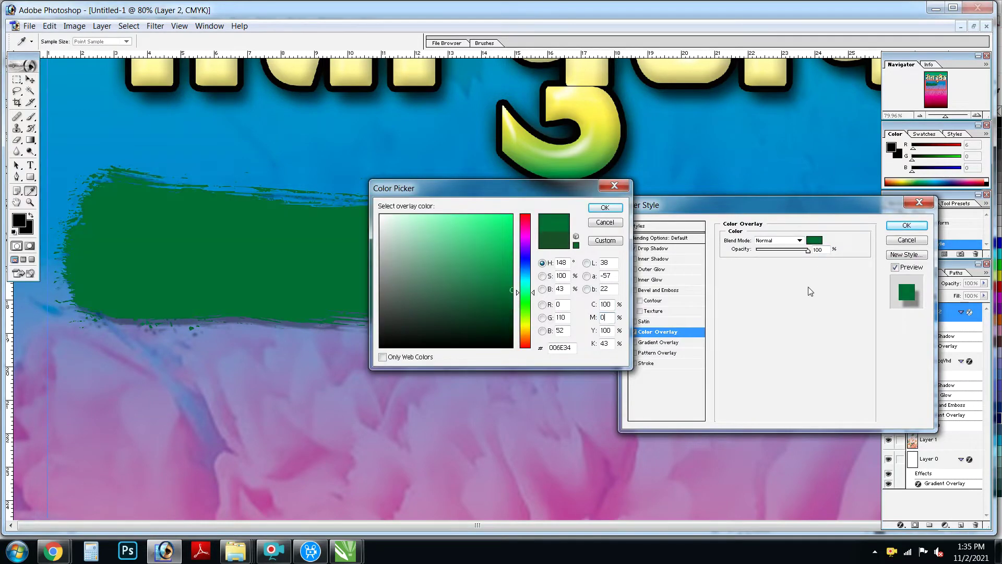
key(Tab)
text(0)
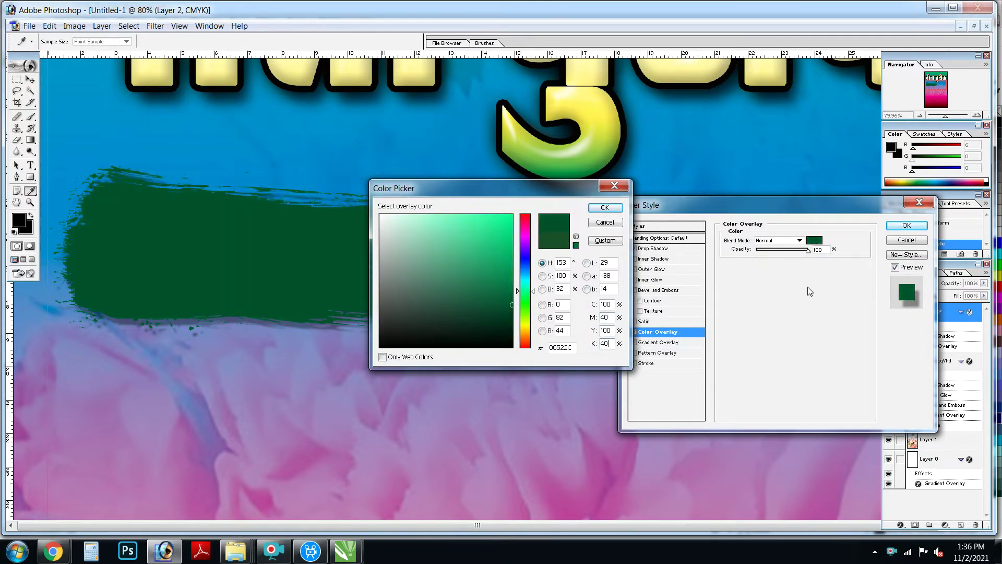
key(Return)
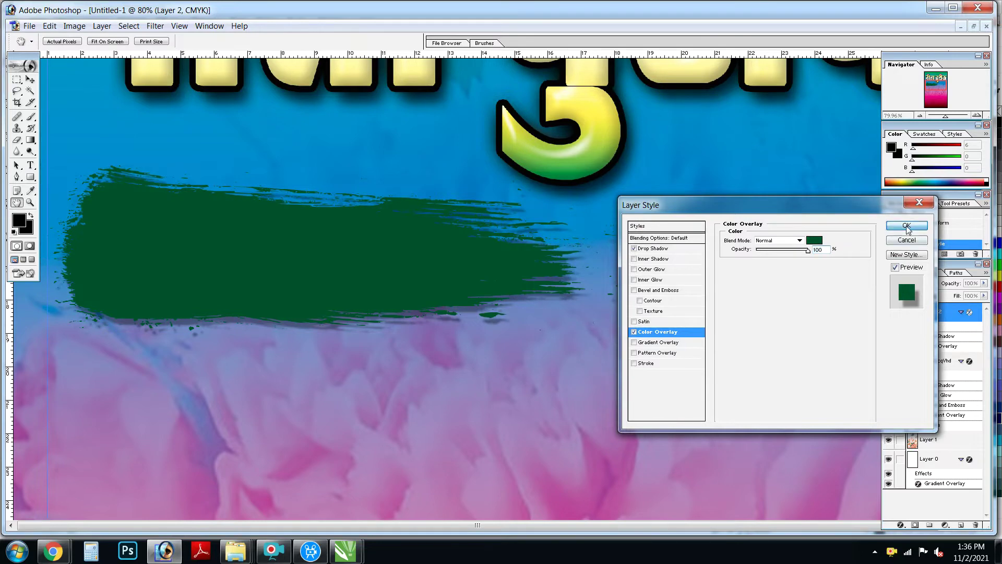
click(906, 225)
Step: Apply a Gaussian Blur of 4.5 pixels to the brush stroke
key(v)
click(128, 26)
mouse_move(182, 111)
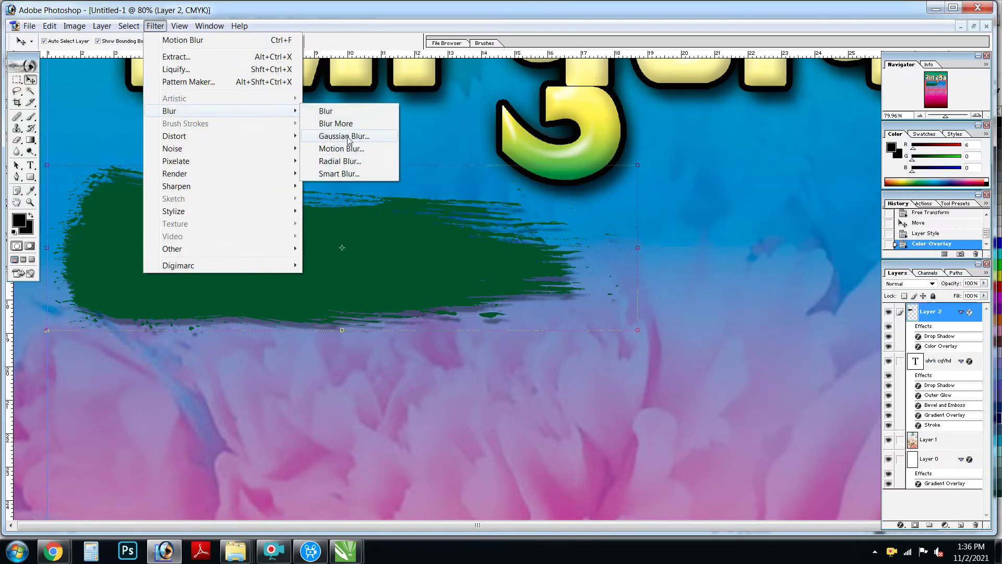
click(348, 137)
drag(477, 351, 449, 351)
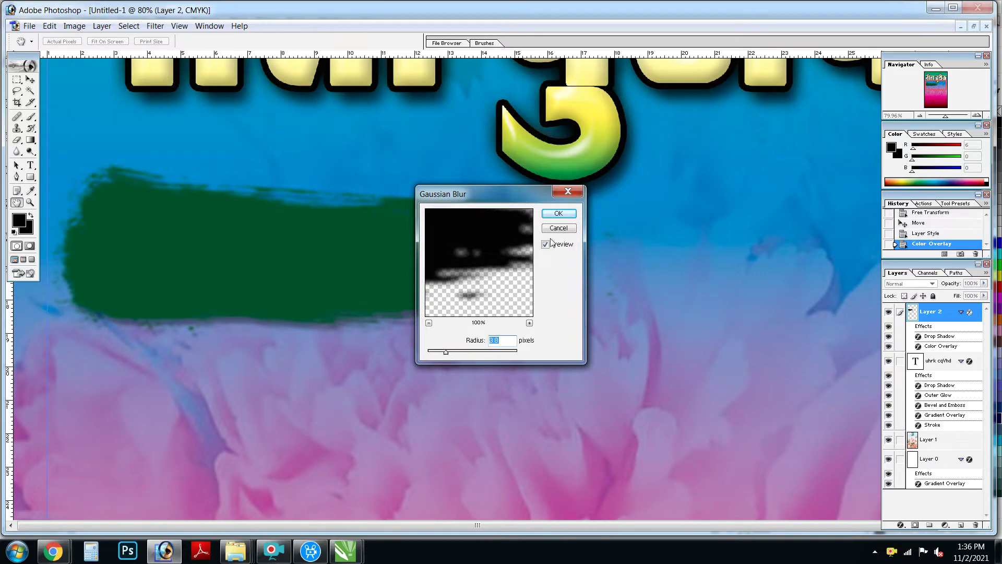
click(565, 213)
Step: Commit a transform on the brush stroke and zoom to about 65% on it
key(ctrl+t)
key(Return)
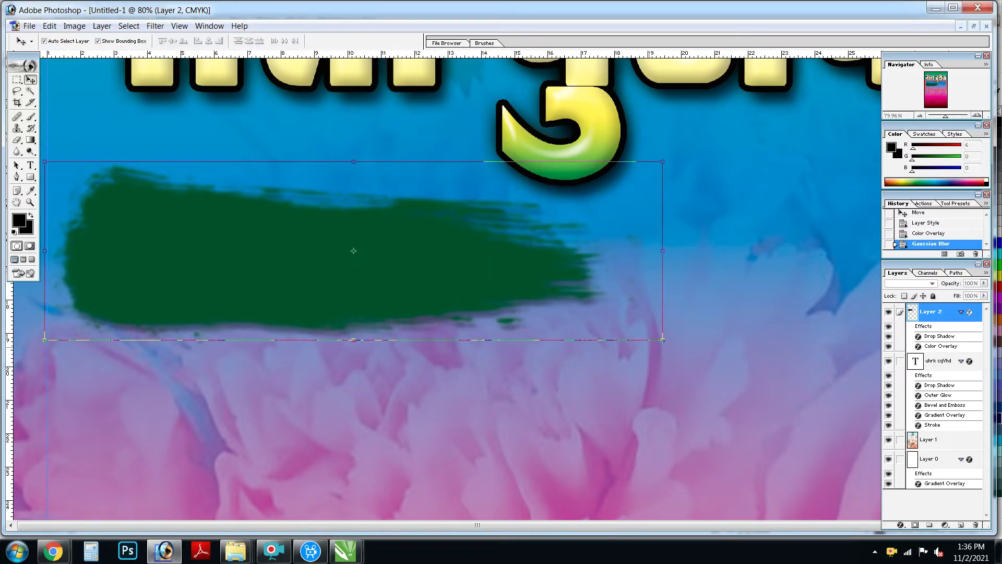
key(ctrl+0)
key(ctrl+plus)
mouse_move(447, 239)
mouse_down()
mouse_move(462, 324)
mouse_move(431, 280)
mouse_up()
Step: Type the subtitle line 'स्पे.: लेडिज वियर' onto the poster
click(365, 468)
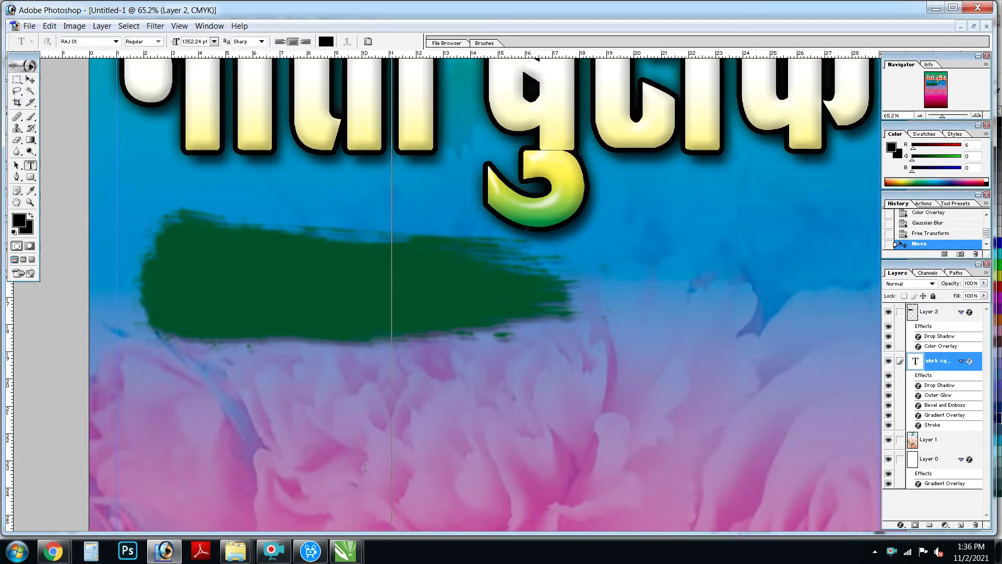
key(ctrl+0)
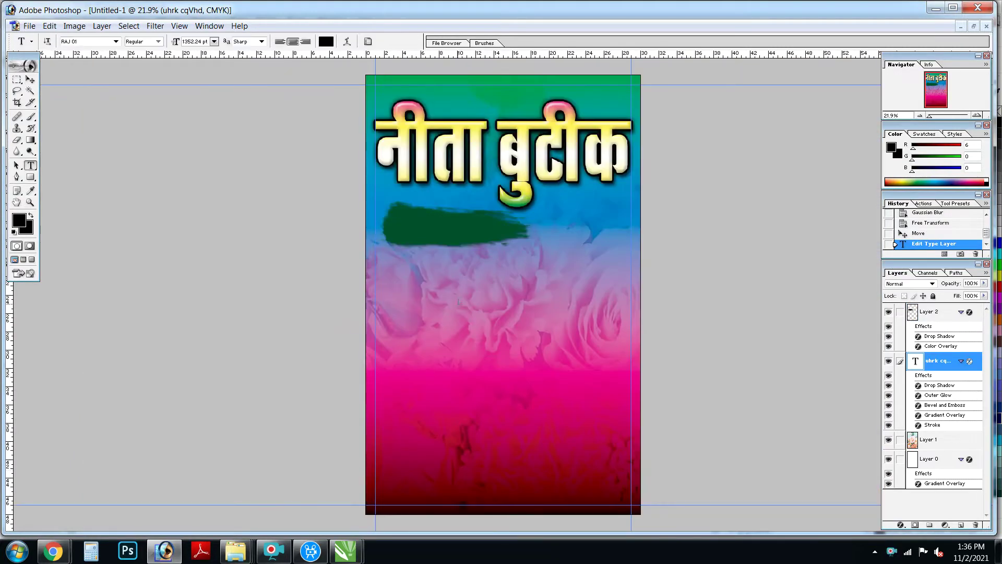
key(alt+bracketleft)
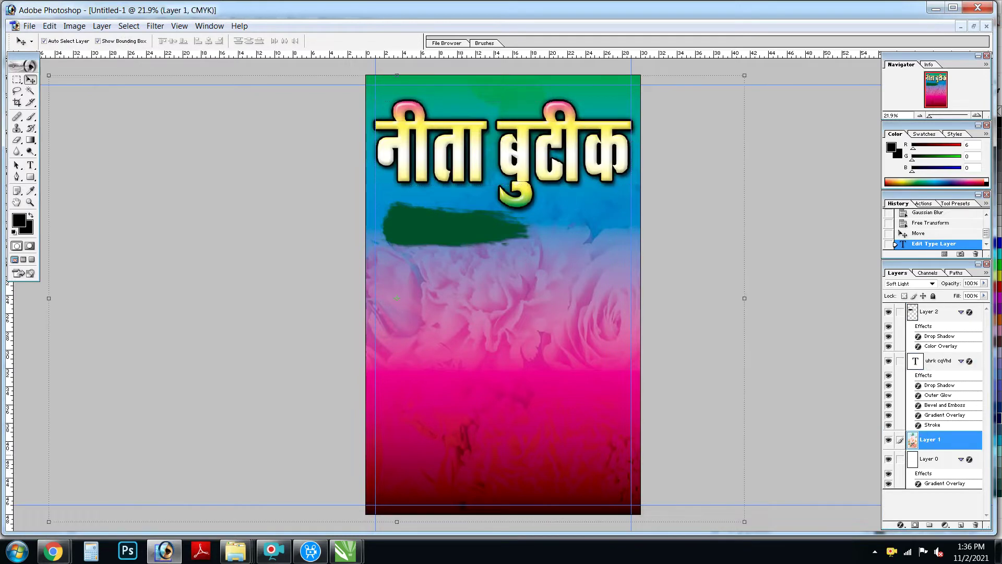
click(459, 467)
text(dsd)
key(ctrl+a)
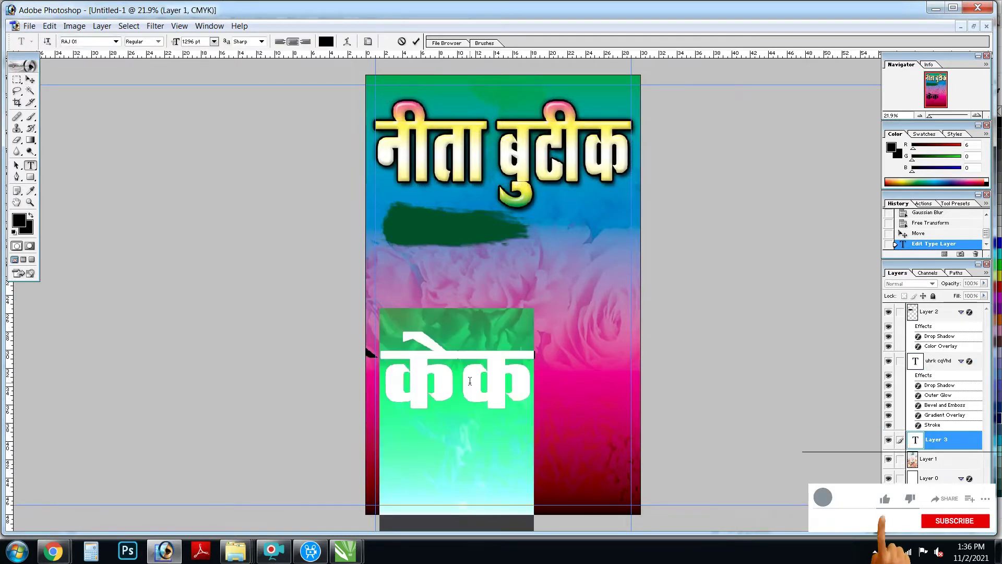
text(#is-)
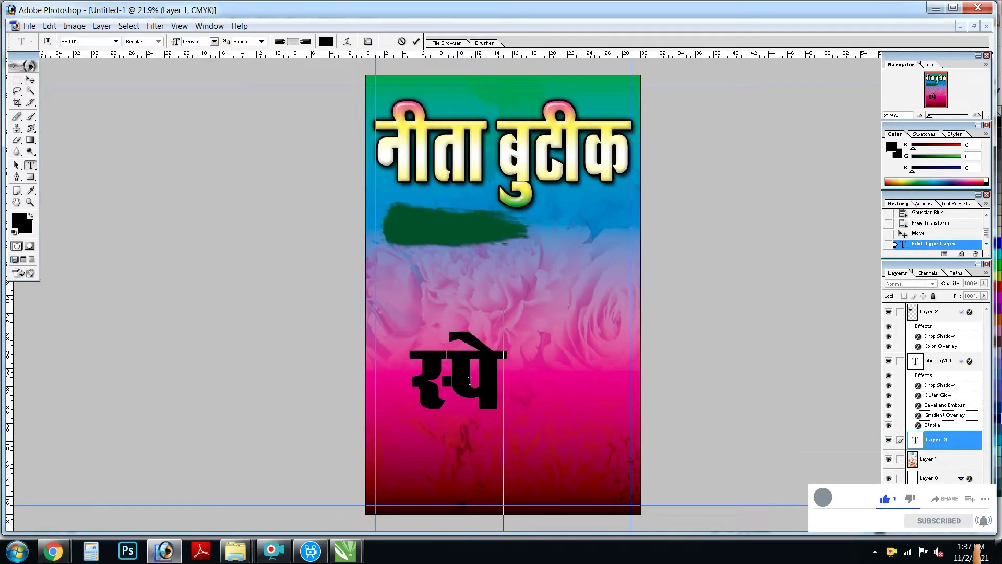
text(: ysfM)
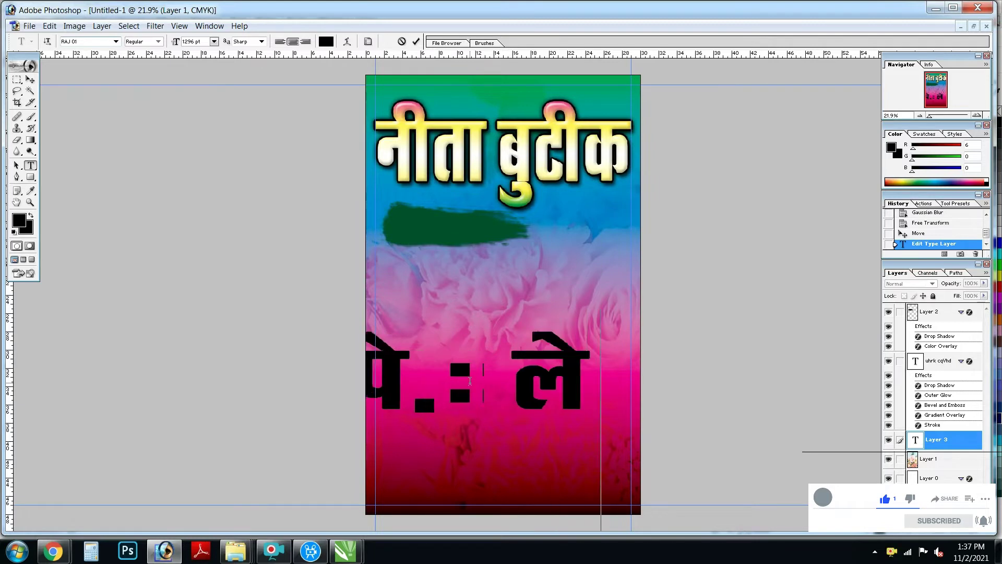
text(t foj)
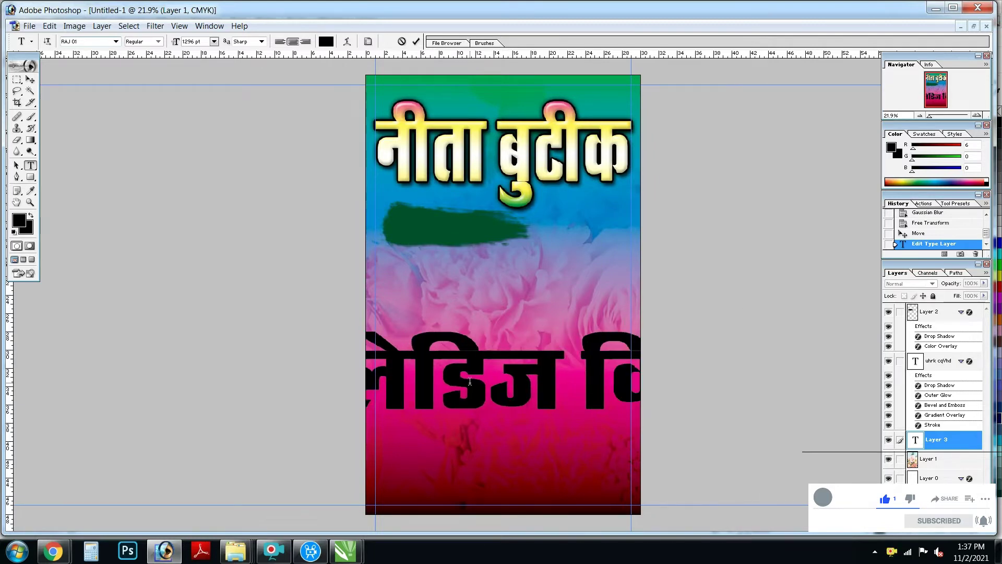
key(ctrl+Return)
Step: Shrink the subtitle and fit it onto the green brush stroke, above its layer
key(ctrl+0)
drag(764, 410, 531, 344)
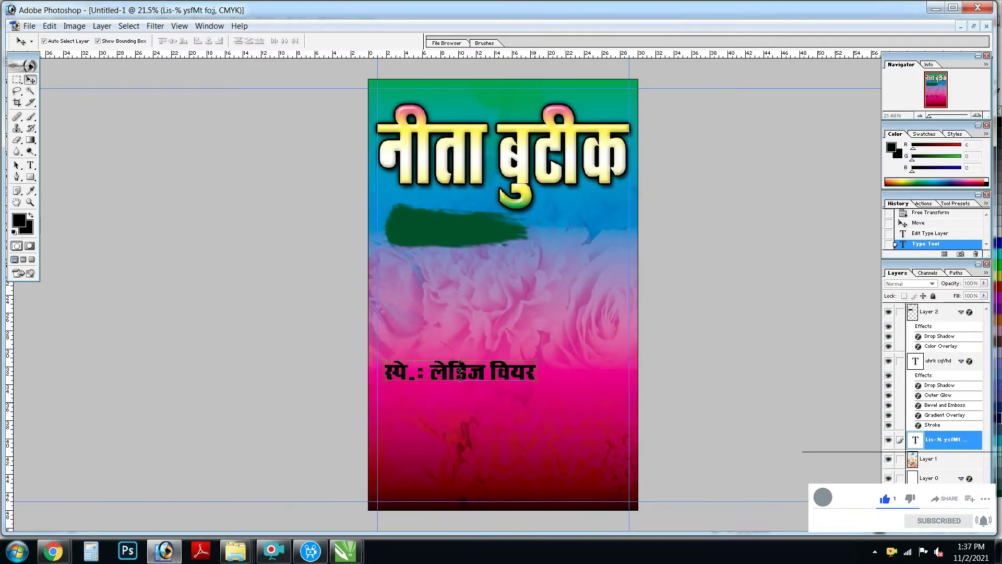
key(Return)
drag(453, 334, 456, 224)
drag(371, 171, 602, 299)
key(ctrl+shift+bracketright)
mouse_move(625, 246)
mouse_down()
mouse_move(429, 246)
mouse_move(458, 251)
mouse_up()
key(Return)
drag(279, 210, 275, 220)
key(Return)
Step: Give the subtitle a white Color Overlay and a 13 px drop shadow
key(alt+l)
key(y)
key(v)
click(814, 240)
click(383, 141)
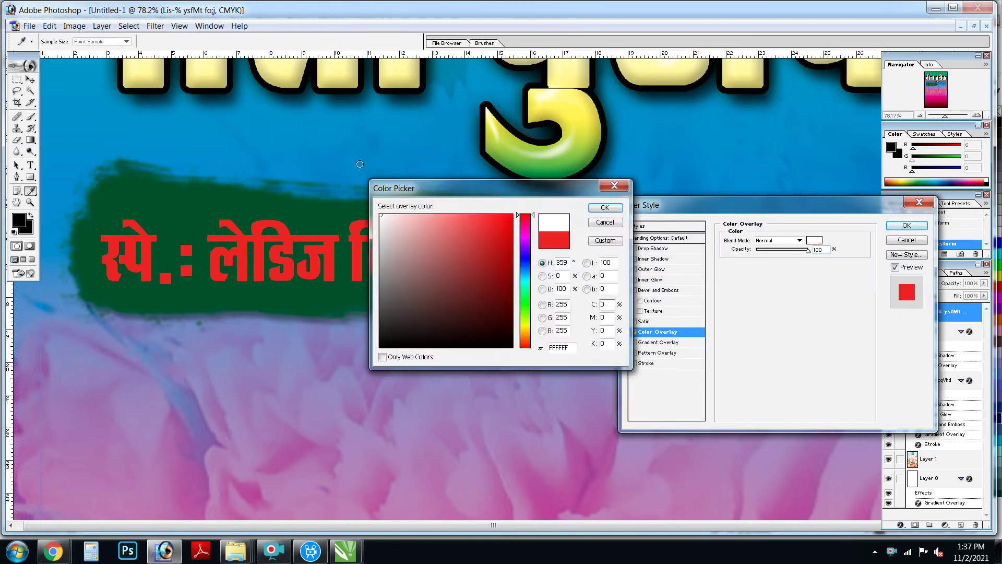
click(602, 206)
click(656, 248)
drag(758, 281, 765, 284)
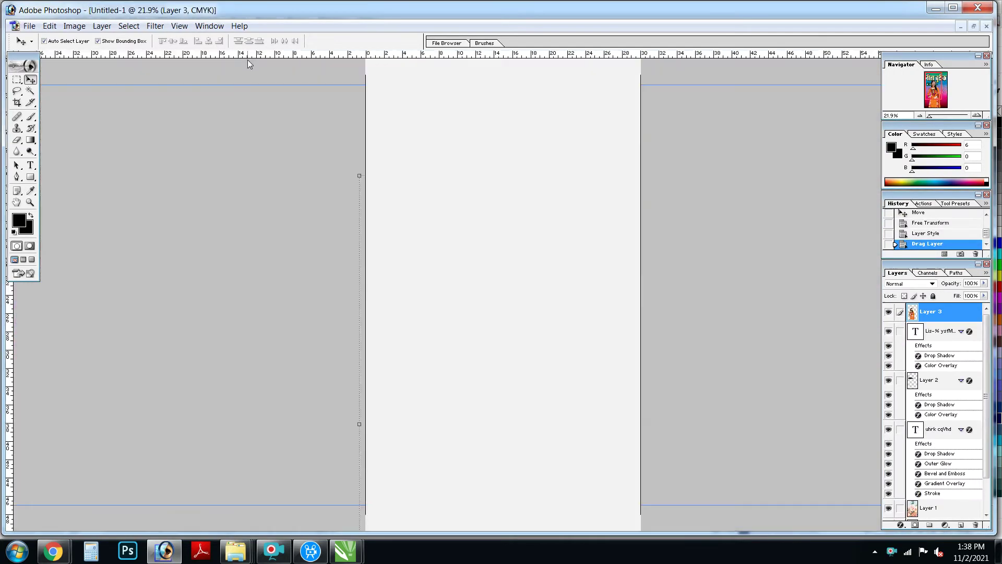
Step: Resize the woman photo onto the poster's right side
key(ctrl+t)
drag(672, 112, 642, 197)
key(Return)
Step: Add a drop shadow to the woman photo
scroll(635, 356, up, 1)
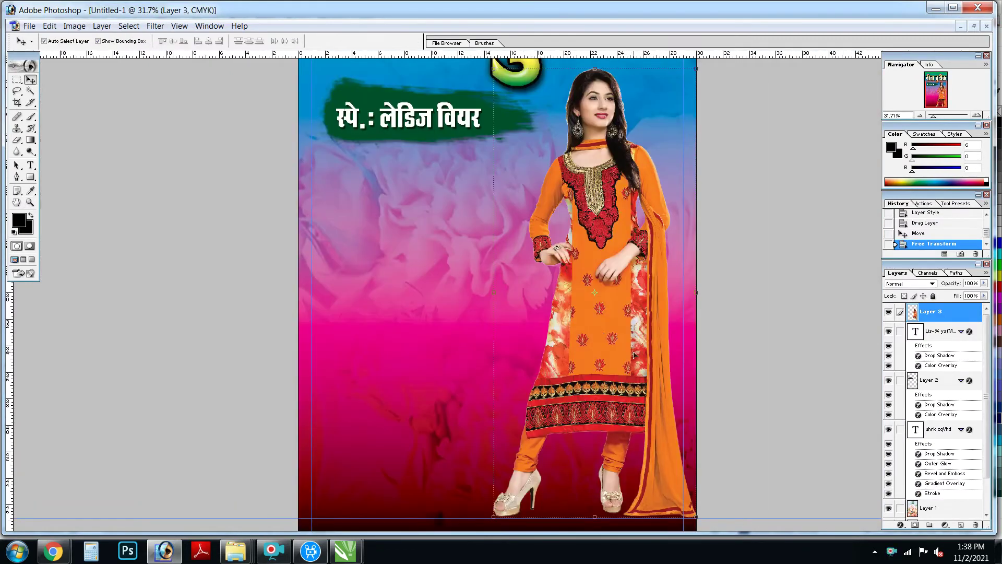
click(101, 26)
click(251, 88)
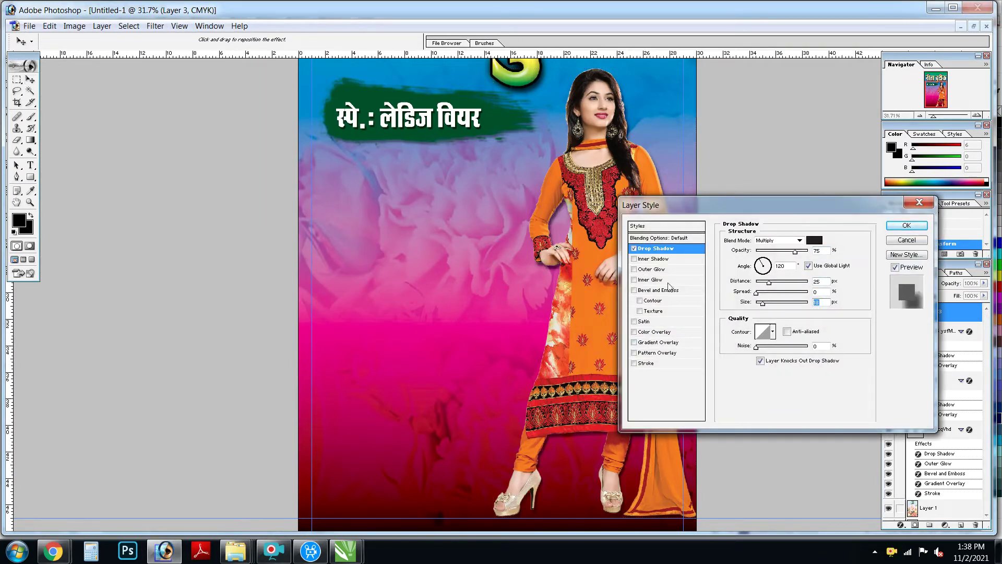
scroll(669, 284, up, 3)
scroll(358, 360, down, 4)
key(Return)
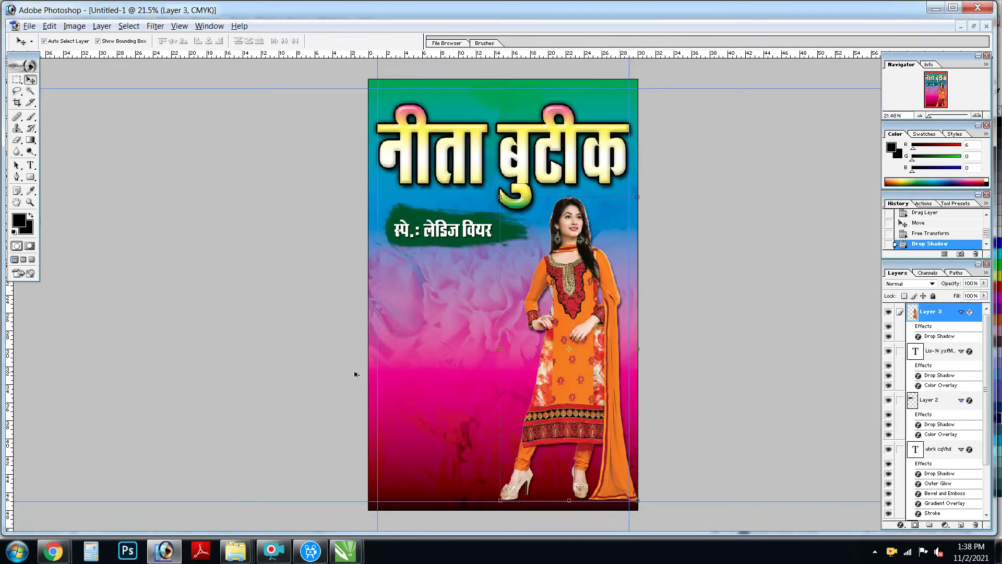
Step: Apply a Brightness/Contrast adjustment to the woman photo, then select the title text layer
scroll(355, 375, up, 1)
click(74, 26)
mouse_move(111, 57)
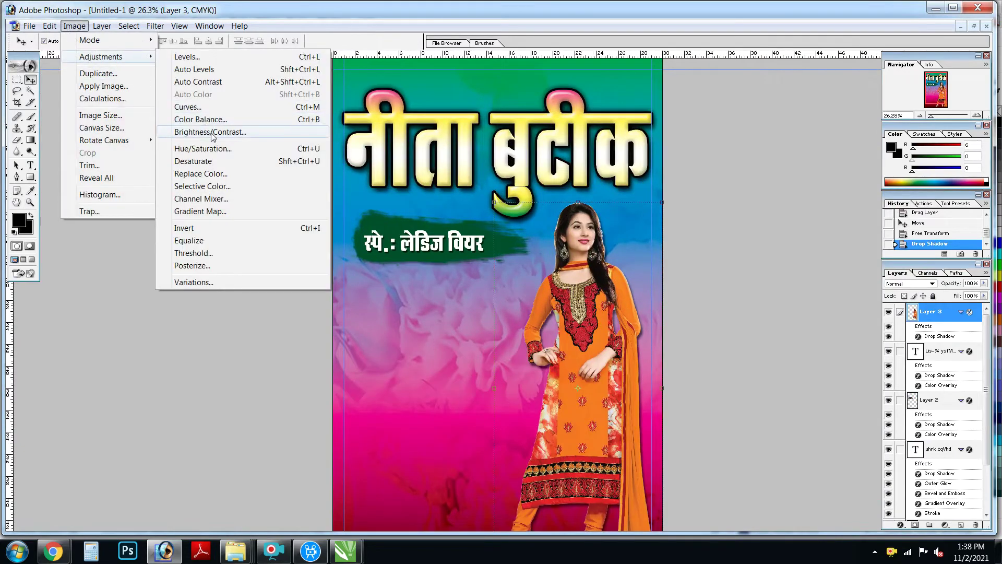
click(211, 132)
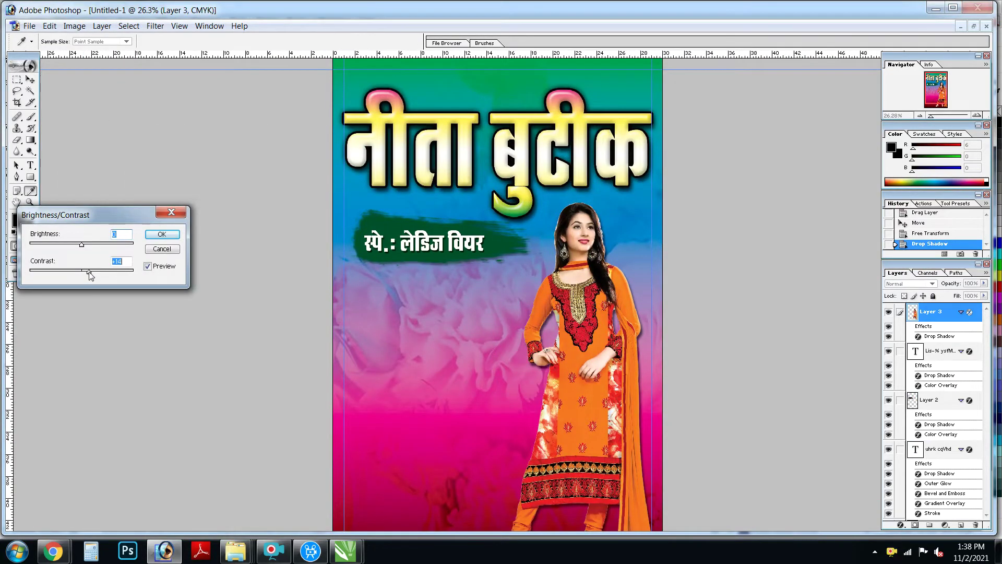
key(Return)
key(z)
scroll(490, 315, down, 1)
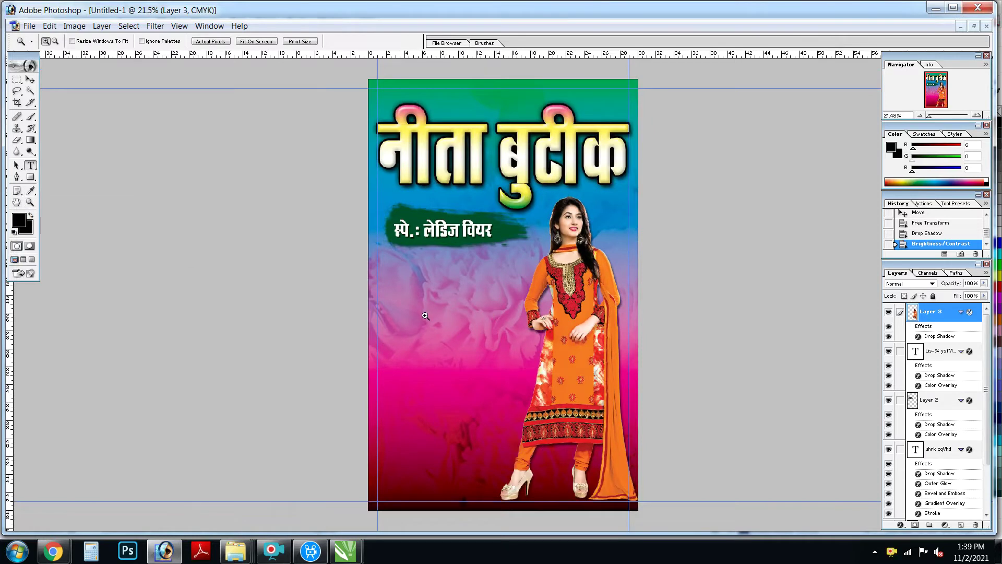
key(t)
click(423, 319)
Step: Duplicate the subtitle lower down and paste the Hindi paragraph into the copy
alt+drag(463, 229, 455, 278)
click(448, 276)
key(ctrl+a)
text(हमारे यहाँ ब्लाउज, डिजाईनर सूट, सलवार की सिलाई की जाती है व फॉल, पीको किये जाते हैं)
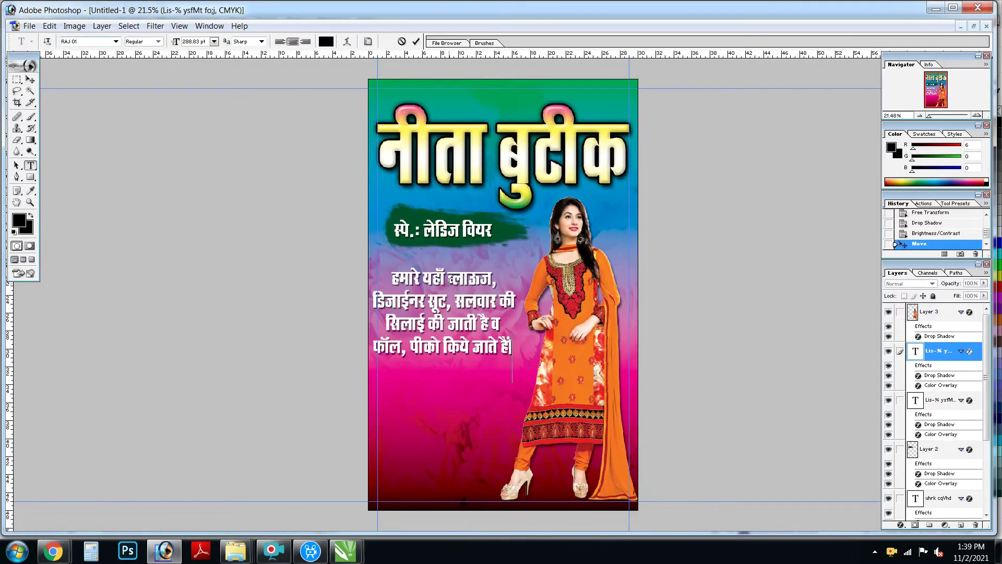
Step: Narrow the paragraph, then move and enlarge it into place
key(ctrl+t)
drag(515, 312, 504, 313)
key(Return)
key(v)
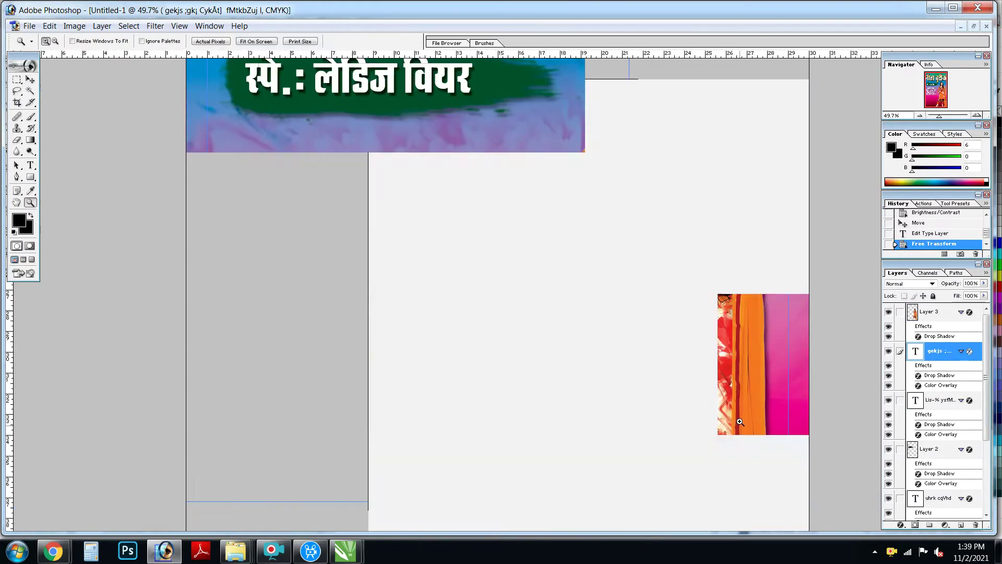
scroll(384, 250, down, 1)
key(ctrl+t)
drag(499, 340, 523, 344)
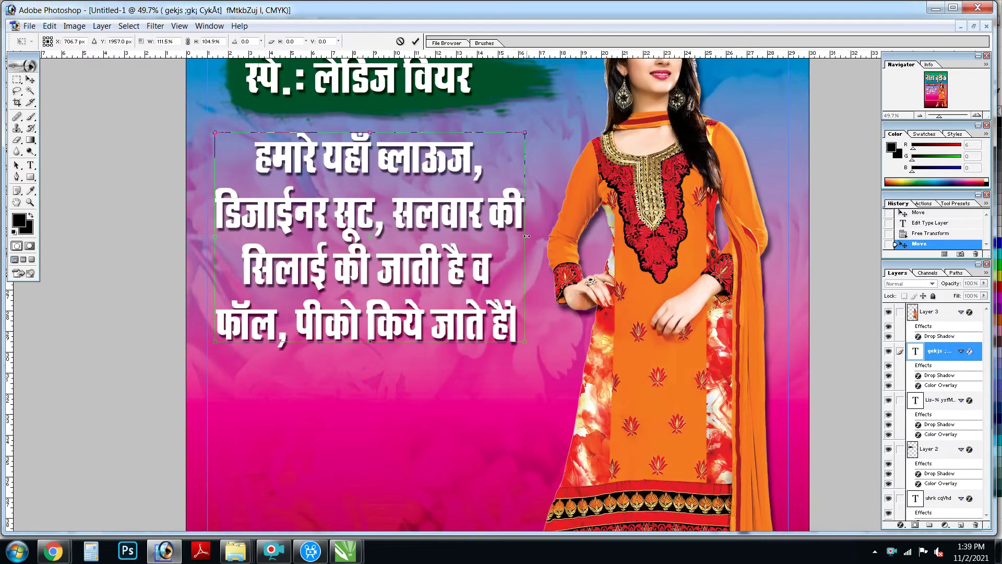
key(Return)
Step: Set the paragraph's font to RAJ 05
key(t)
click(517, 334)
key(ctrl+a)
click(116, 41)
click(81, 45)
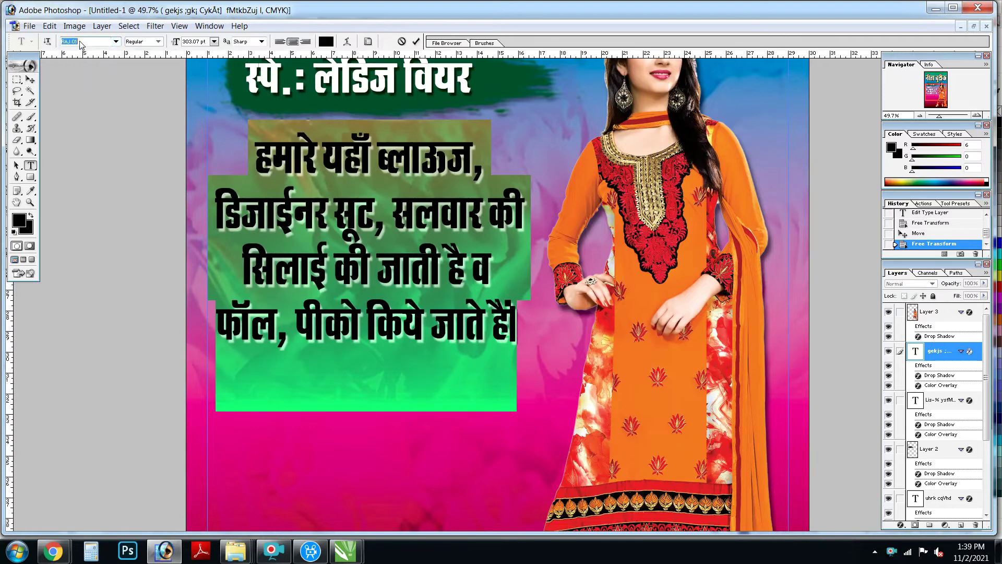
key(Down)
key(Down)
key(ctrl+Return)
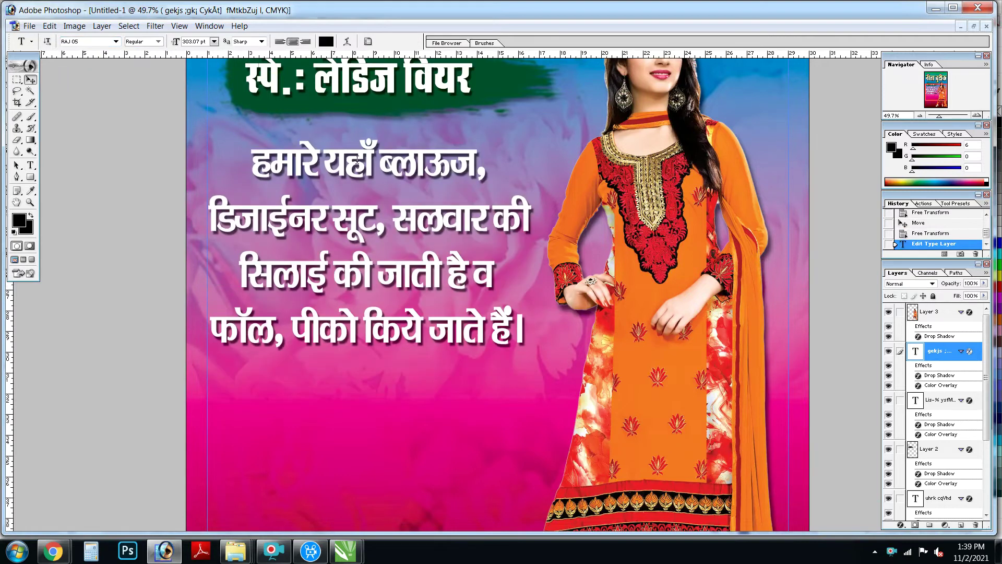
key(Return)
Step: Give the paragraph a yellow Color Overlay
key(v)
click(101, 25)
click(292, 172)
click(815, 240)
click(606, 330)
text(100)
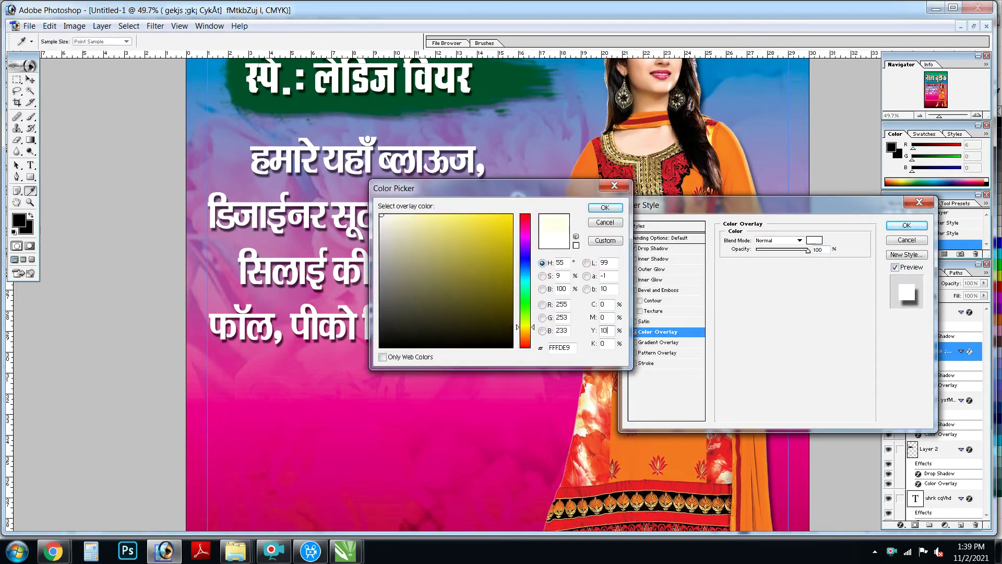
key(Return)
Step: Add a black Stroke outline to the paragraph
click(647, 362)
click(749, 300)
click(389, 368)
click(605, 201)
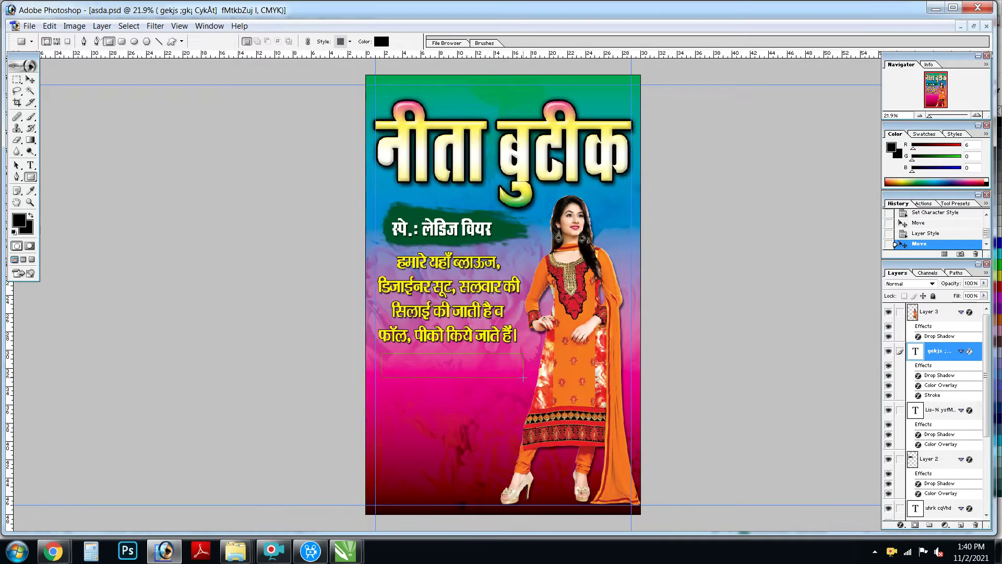
Step: Draw a black rectangle below the paragraph and skew it into a slanted banner
drag(524, 377, 519, 381)
key(ctrl+t)
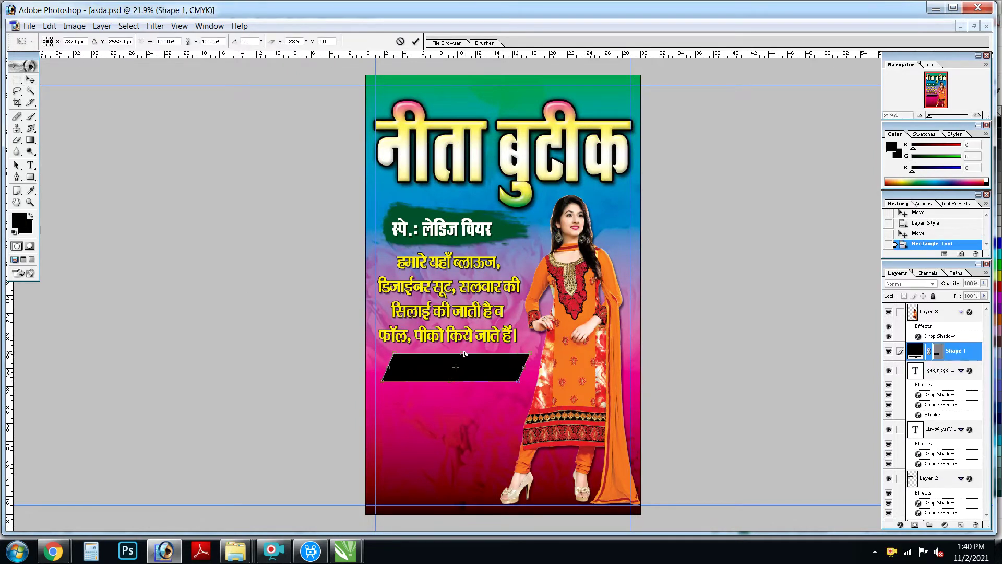
key(Return)
key(v)
Step: Place a copy of the banner below the first, offset slightly to the right
drag(465, 355, 469, 384)
key(ctrl+plus)
key(ctrl+plus)
key(ctrl+plus)
drag(348, 196, 365, 197)
key(ctrl+0)
Step: Adjust the lower banner's transform, move both banners up, and select Shape 1
key(ctrl+t)
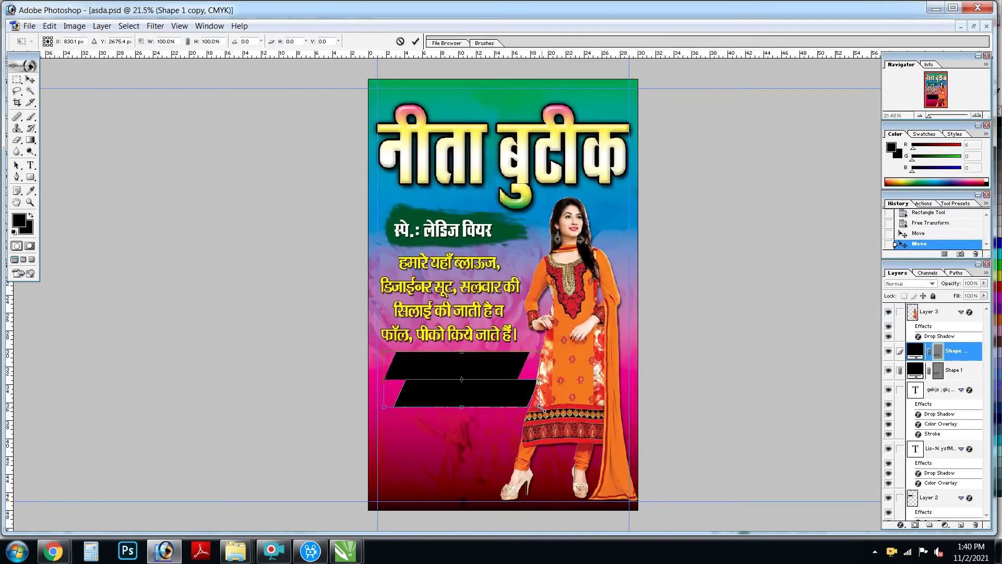
key(ctrl+plus)
key(Return)
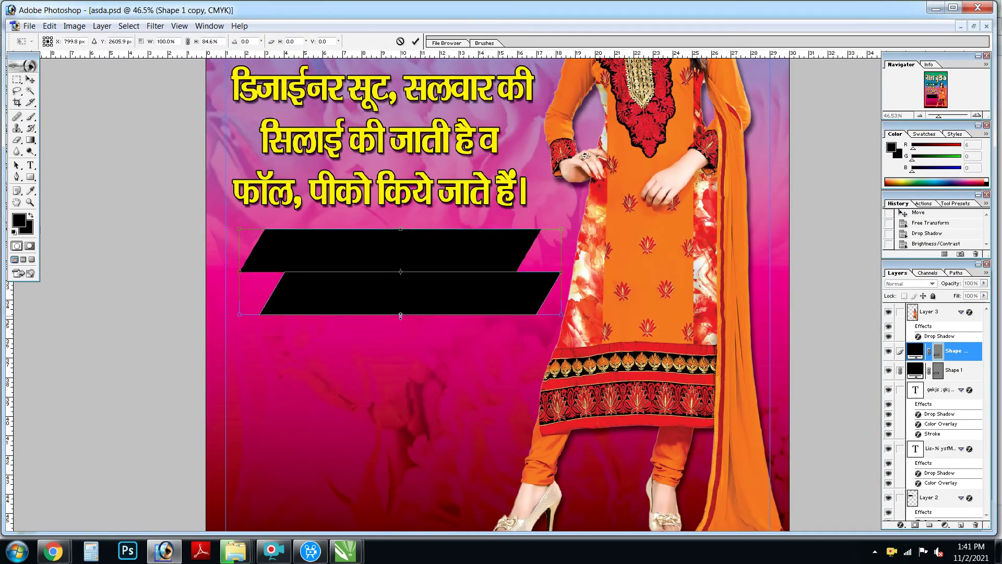
drag(445, 299, 445, 293)
right_click(450, 233)
click(476, 239)
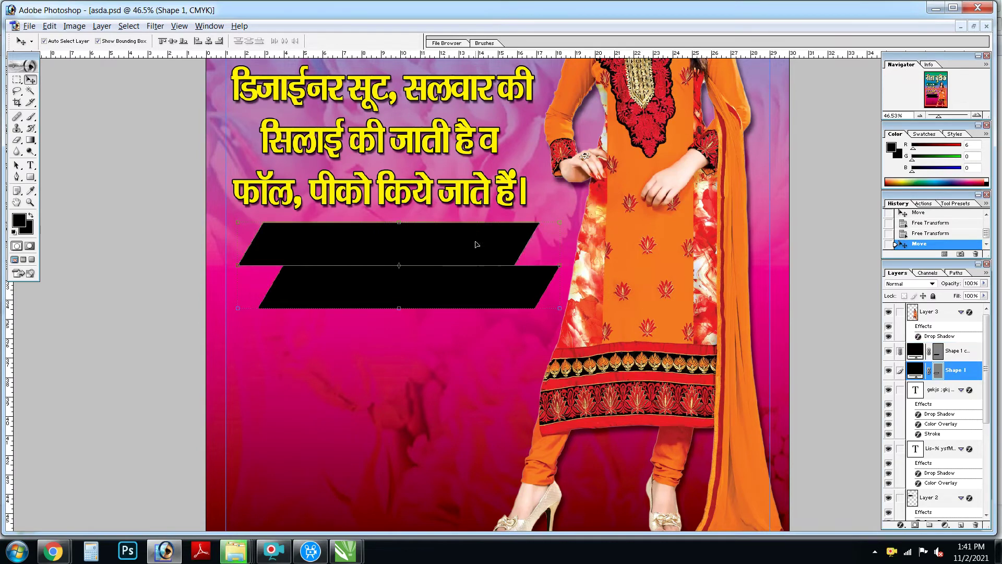
Step: Give the top banner a gradient overlay with a cyan colour stop
click(770, 262)
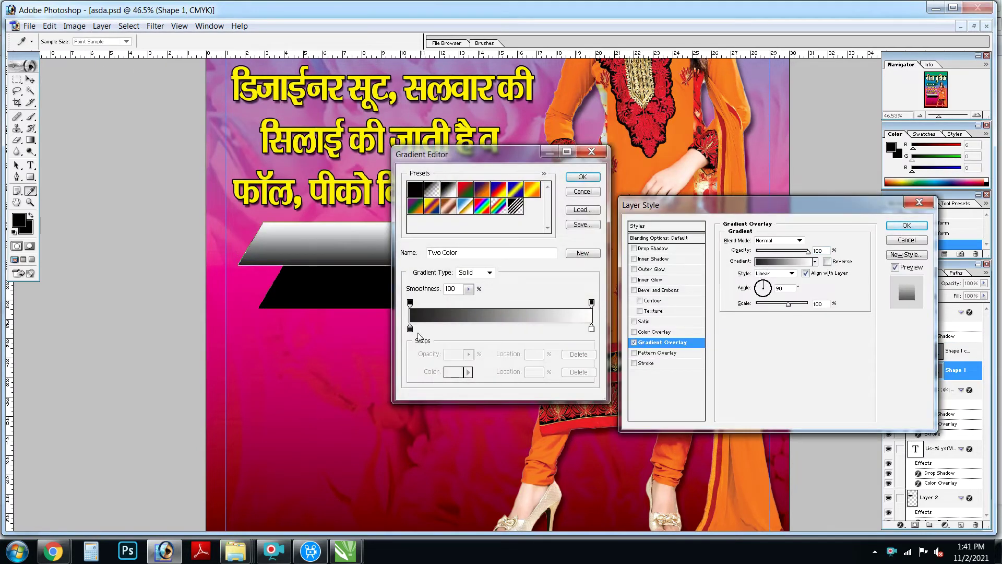
click(454, 373)
text(0)
key(Tab)
key(Tab)
key(Tab)
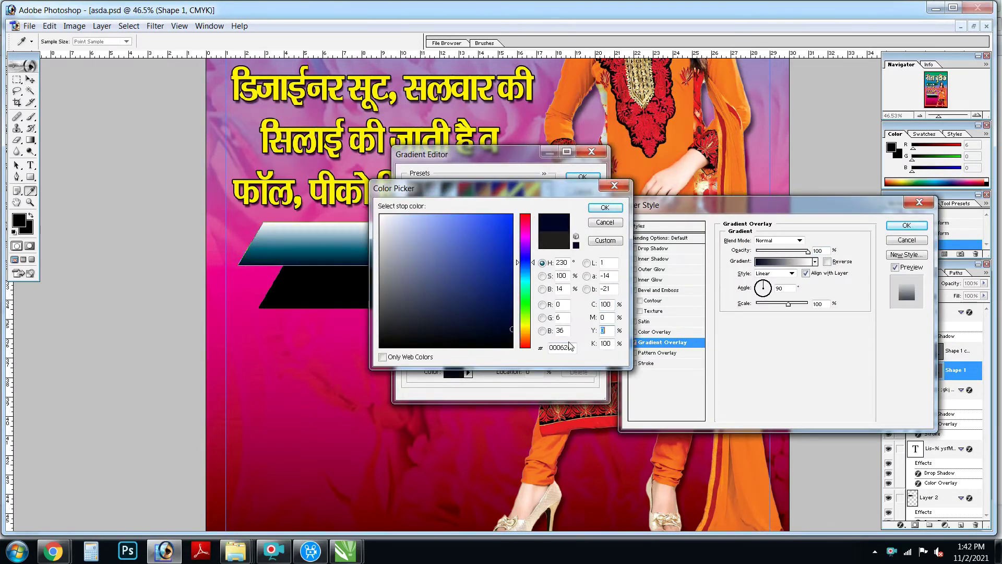
text(0)
key(Return)
key(Return)
Step: Copy the top banner's gradient style and paste it onto the lower banner
key(Return)
right_click(475, 229)
click(481, 233)
right_click(478, 296)
click(504, 301)
click(505, 302)
key(alt+l)
key(Return)
Step: Set one of the lower banner's gradient stops to yellow
click(785, 261)
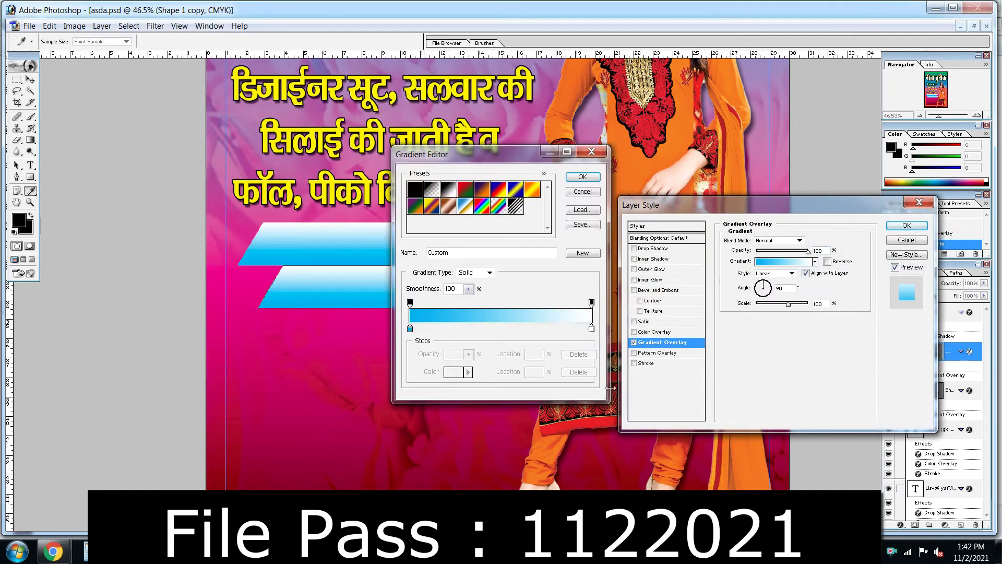
click(462, 371)
click(605, 304)
text(100)
key(Tab)
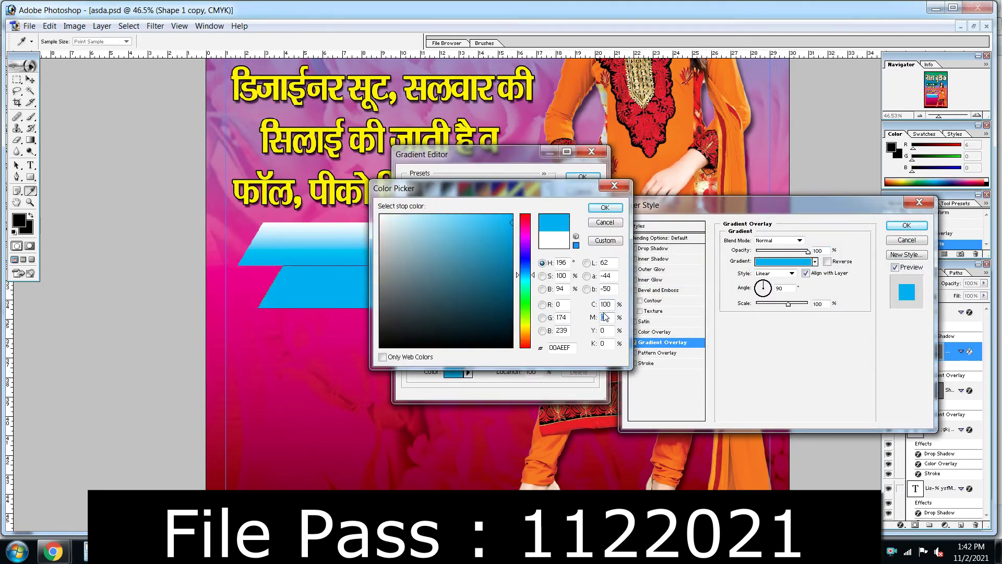
text(0)
key(Tab)
text(100)
key(BackSpace)
key(BackSpace)
key(BackSpace)
text(0)
key(Tab)
text(100)
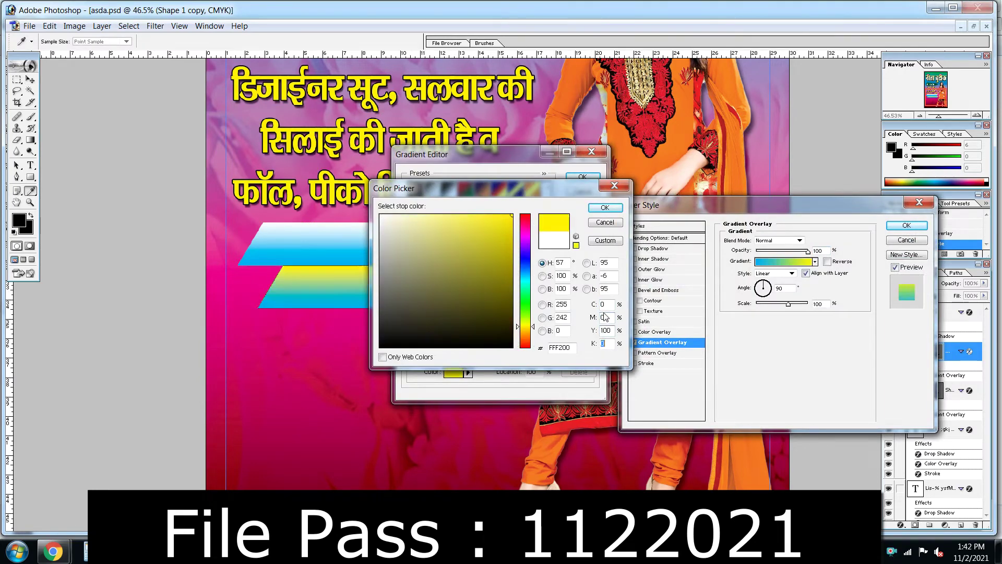
key(Return)
Step: Recolour the left stop and apply a blue-to-yellow gradient on the lower banner
click(453, 372)
text(0)
key(Tab)
text(100)
key(shift+Tab)
text(100)
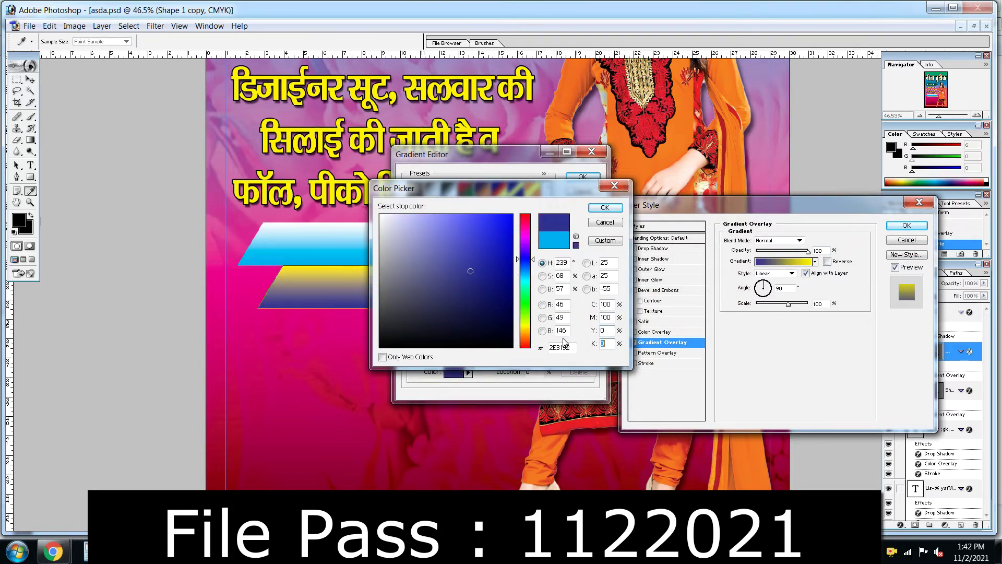
key(Return)
key(Return)
Step: Add drop shadows to both the lower and the top banners
click(691, 249)
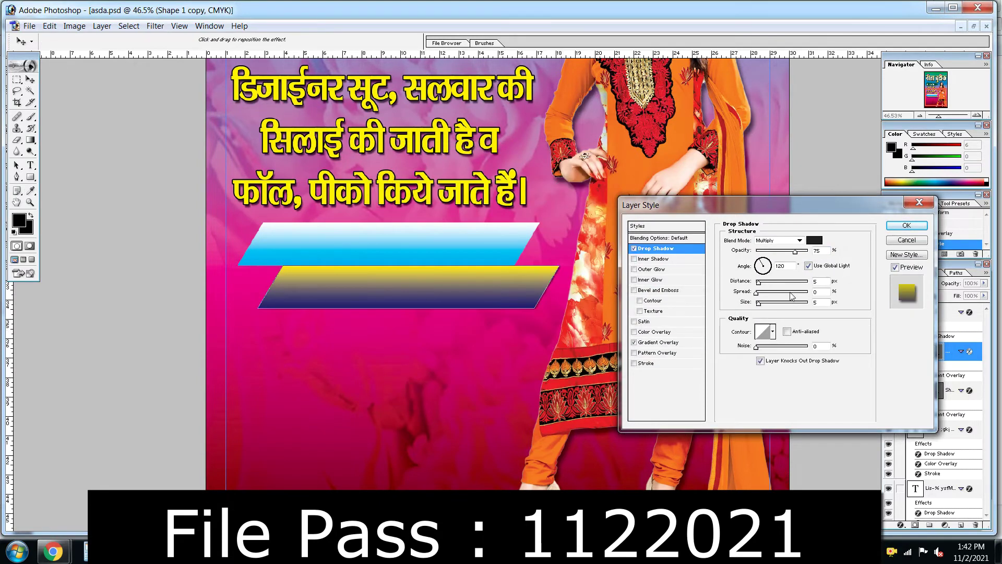
key(Return)
right_click(522, 241)
click(559, 241)
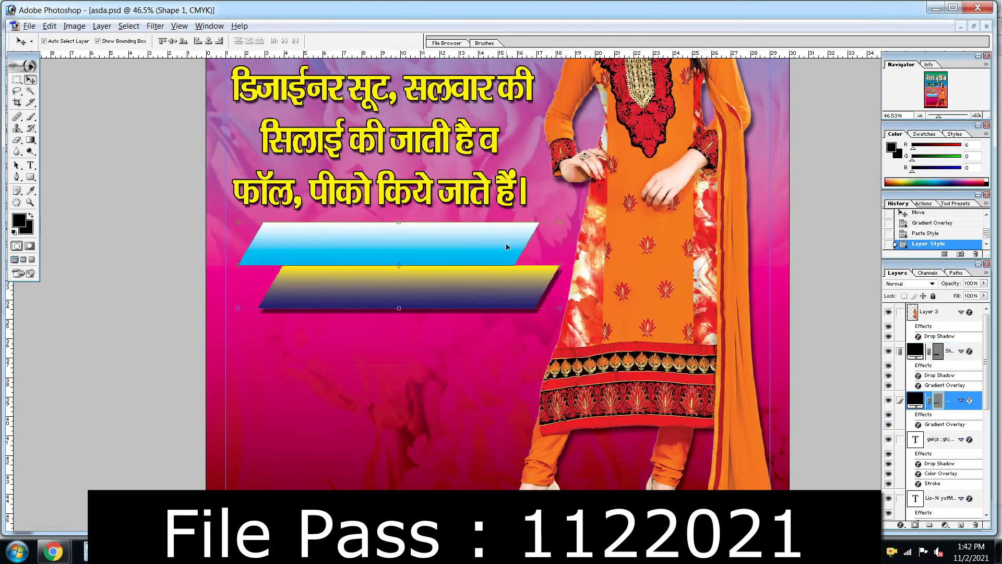
drag(765, 281, 770, 283)
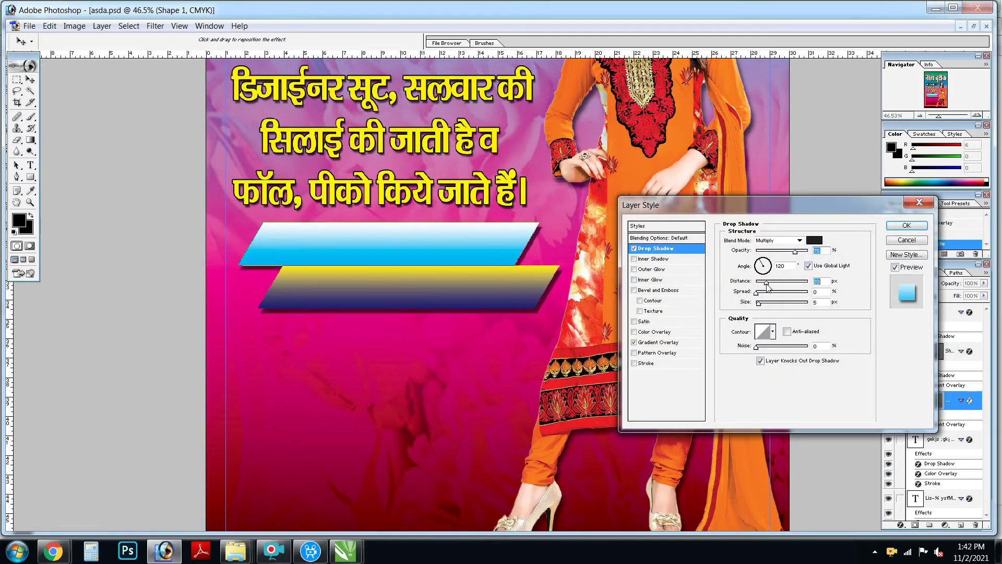
key(Return)
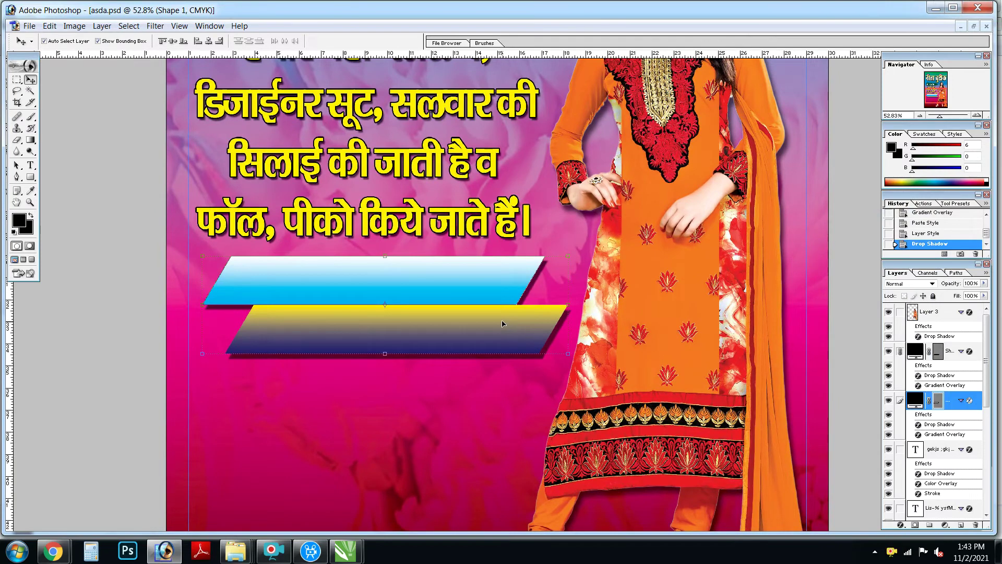
Step: Change the lower banner's gradient stop to green for a yellow-to-green gradient
click(529, 331)
key(alt+l)
key(y)
key(g)
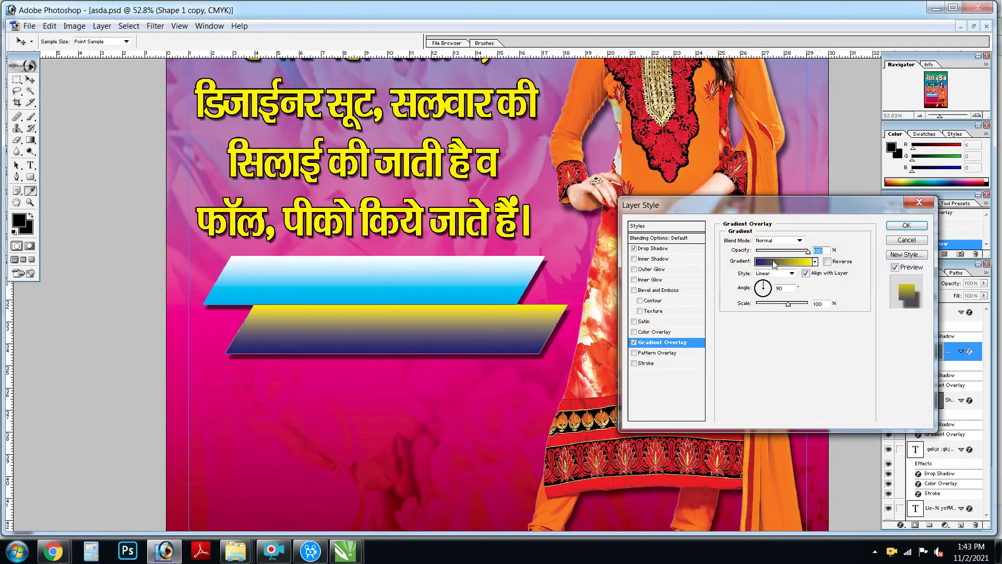
click(783, 261)
click(454, 372)
text(0)
key(Tab)
text(0)
key(Tab)
text(100)
key(Return)
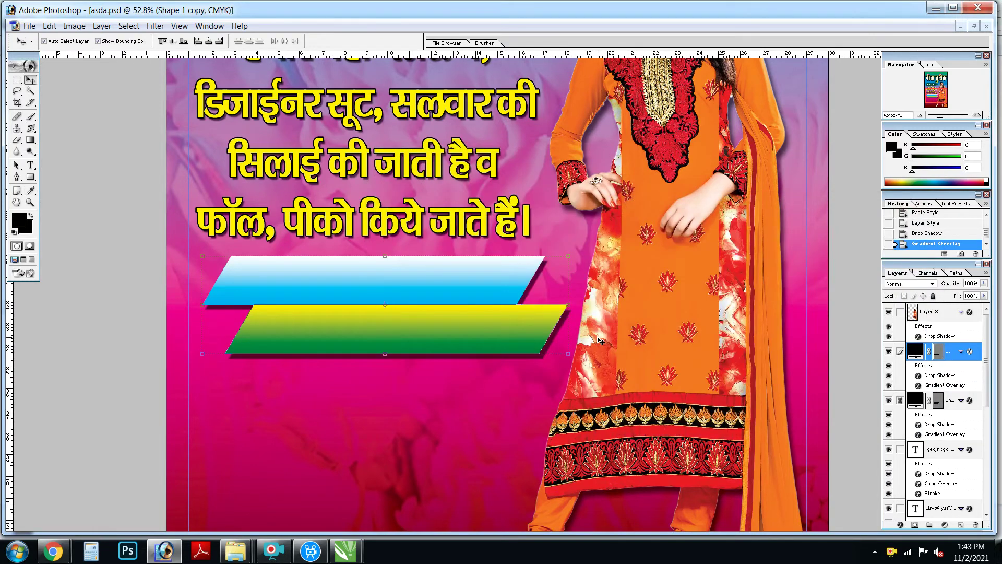
key(ctrl+0)
Step: Move the Hindi text block onto the banners and bring it to the front
click(456, 342)
drag(457, 342, 457, 380)
drag(314, 317, 662, 511)
key(ctrl+shift+bracketright)
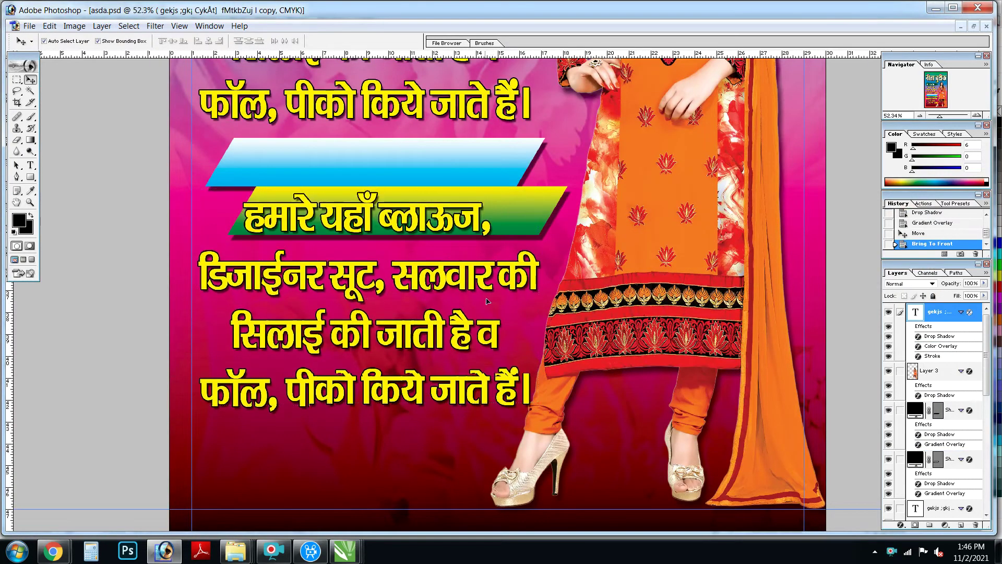
Step: Replace the text with the interlock line, shrink it to about 78%, and fit it onto the blue banner
drag(487, 301, 489, 320)
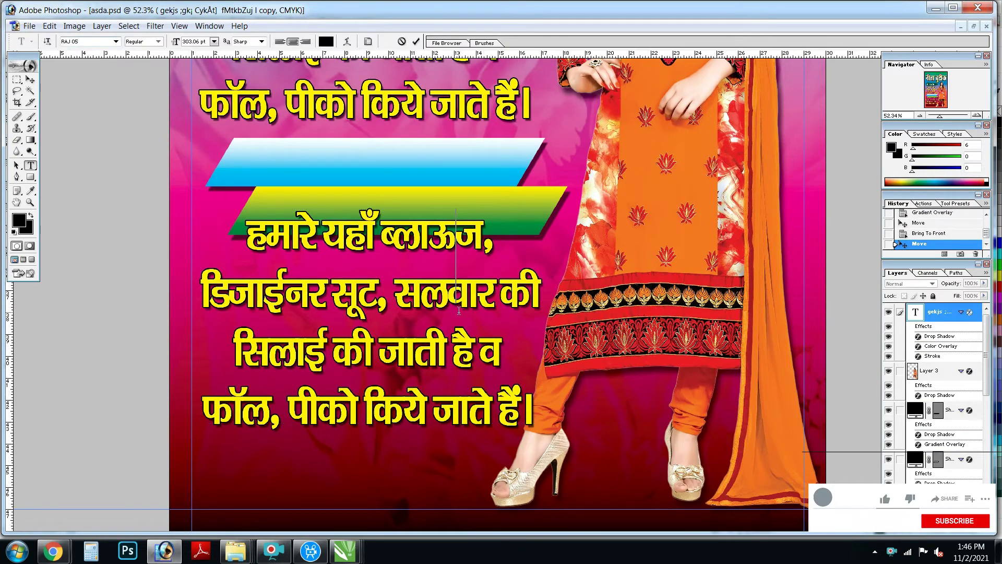
key(ctrl+a)
key(ctrl+v)
key(ctrl+Return)
key(ctrl+t)
drag(580, 249, 514, 162)
key(Return)
key(ctrl+t)
key(Return)
key(shift+Right)
Step: Give the interlock line a red Color Overlay
key(alt+l)
key(y)
key(v)
click(815, 240)
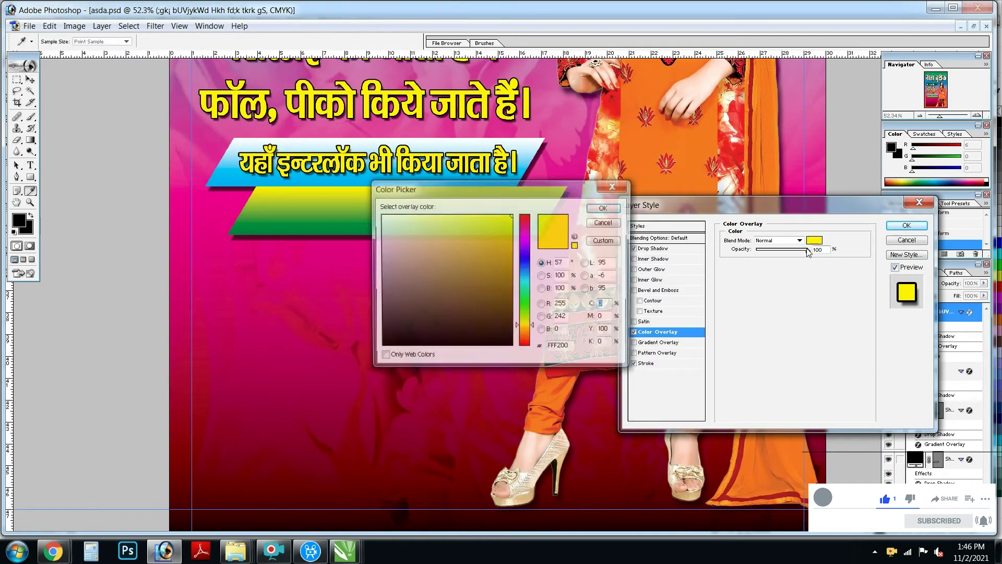
click(605, 208)
Step: Add a 10 px white Stroke outline to the interlock line
click(647, 363)
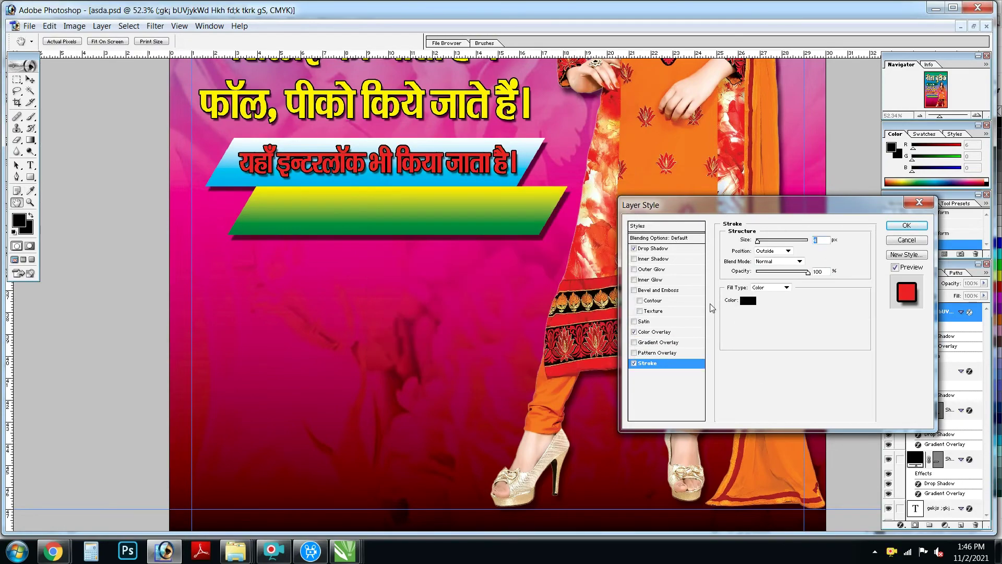
click(750, 301)
click(602, 205)
text(10)
right_click(413, 149)
click(436, 179)
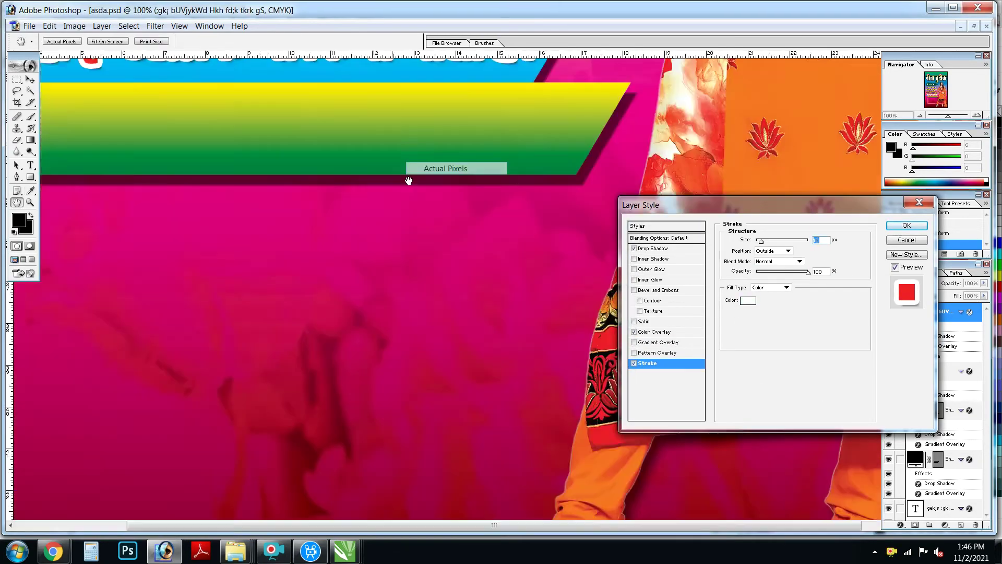
key(Return)
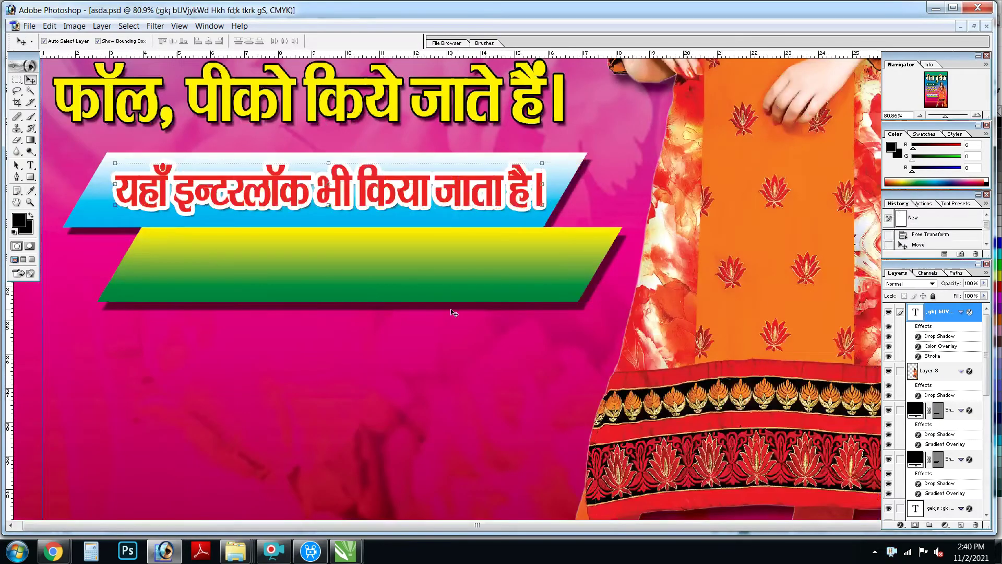
Step: Copy the line onto the green banner and replace it with 'टेलरिंग मैटेरियल भी मिलता है।'
drag(396, 191, 395, 267)
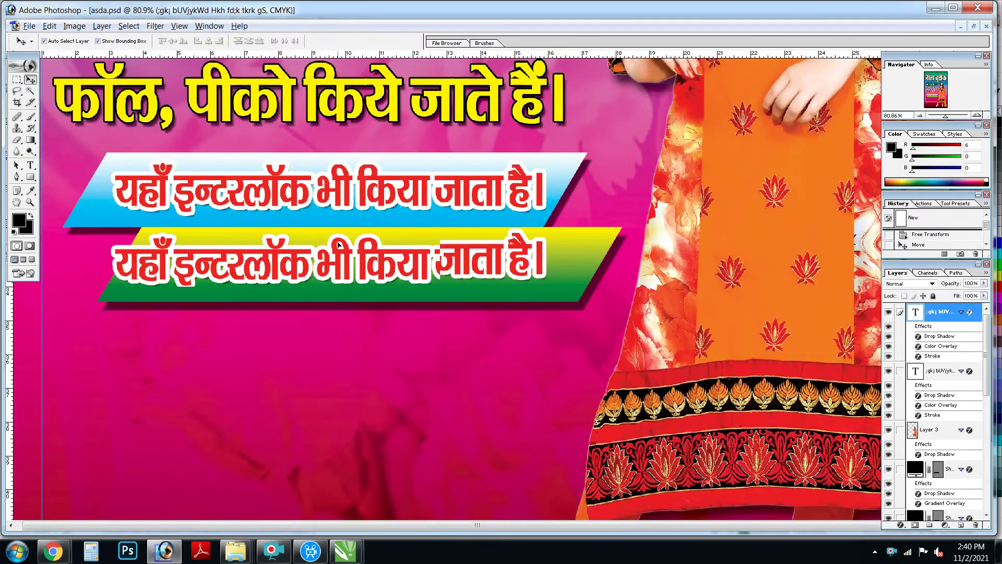
click(438, 261)
key(ctrl+a)
key(ctrl+v)
key(ctrl+Return)
drag(443, 260, 474, 259)
Step: Change the tailoring-material line's Color Overlay to blue
click(102, 25)
mouse_move(157, 84)
click(261, 168)
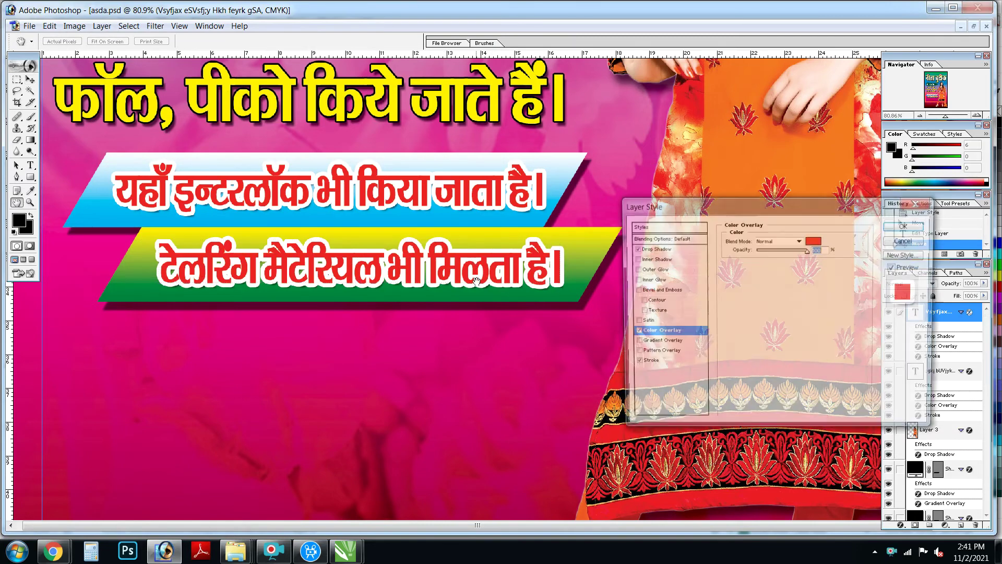
click(814, 240)
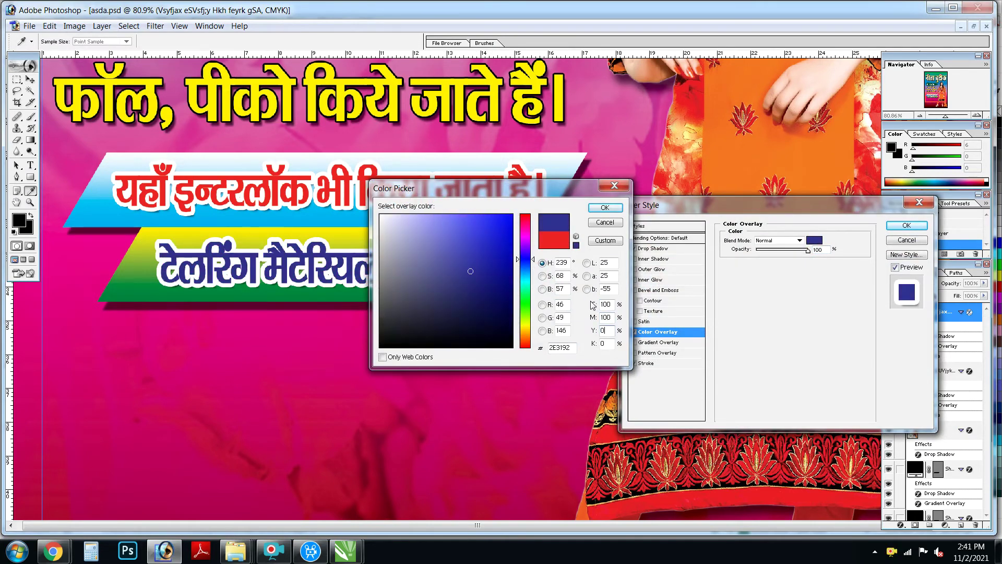
click(606, 208)
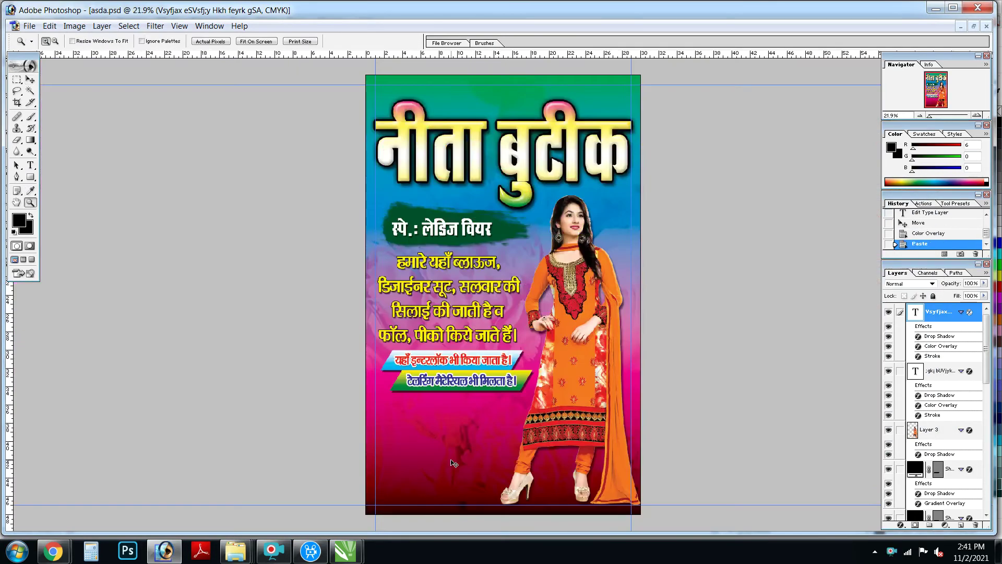
Step: Move the pasted sewing-supplies photo below the banners and shrink it to size
drag(503, 296, 435, 434)
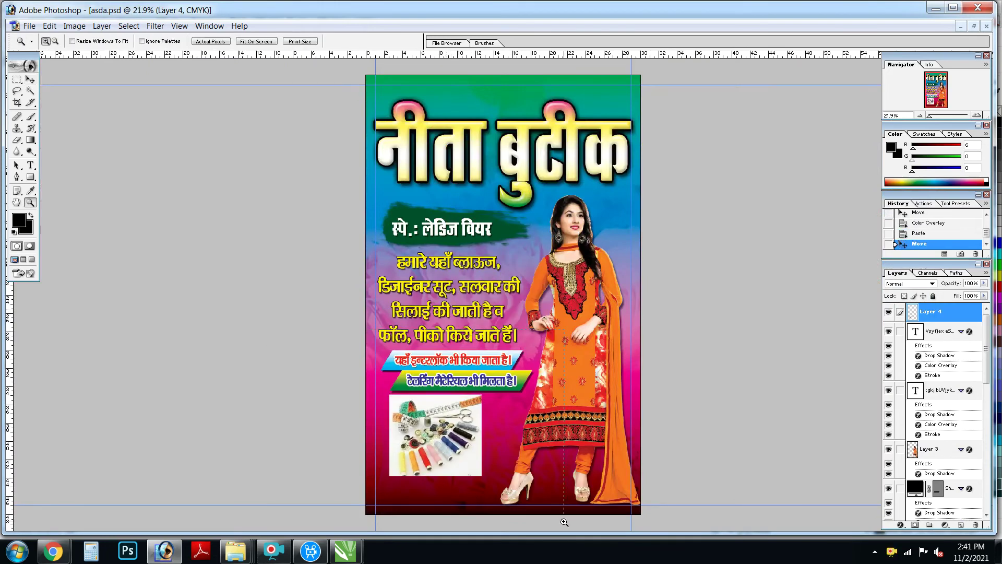
drag(418, 329, 545, 513)
key(ctrl+t)
drag(408, 224, 384, 248)
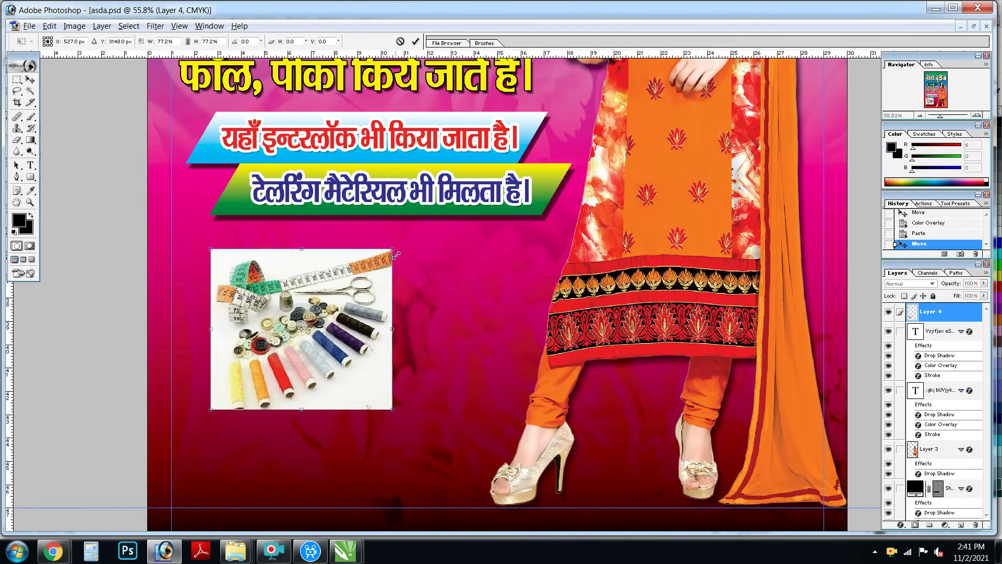
key(Return)
drag(347, 283, 318, 263)
Step: Give the sewing photo a red stroke border and a drop shadow
key(alt+l)
key(y)
key(k)
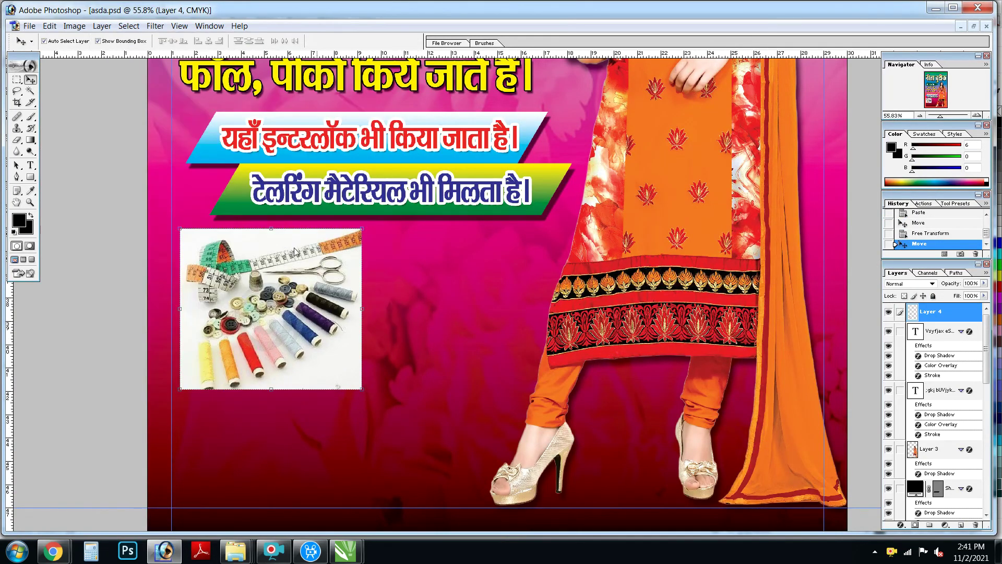
click(672, 248)
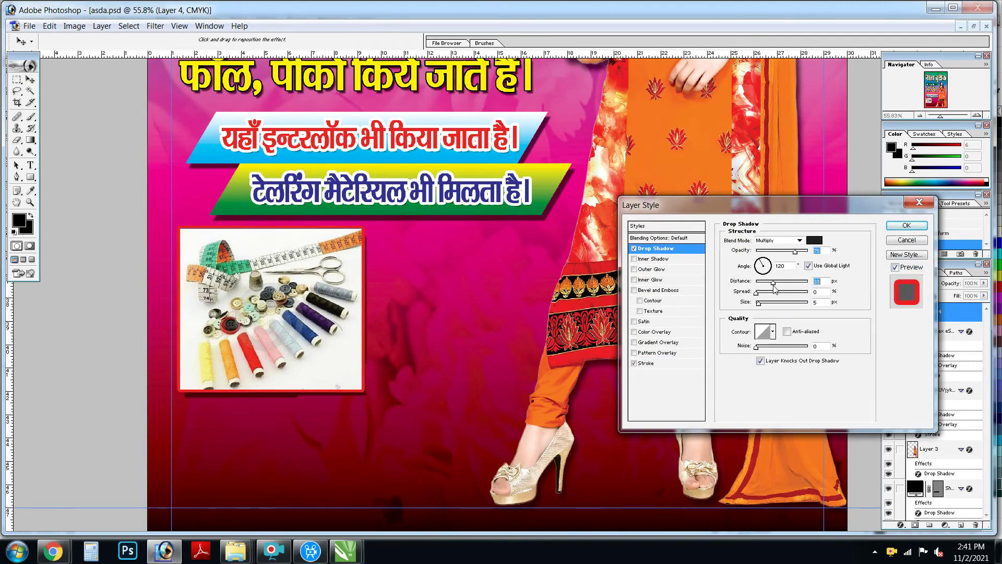
key(Return)
key(z)
Step: Paste the fabric-stack photo and move it beside the sewing photo
key(ctrl+0)
key(ctrl+v)
drag(701, 394, 360, 360)
key(v)
click(305, 324)
Step: Copy the sewing photo's border and shadow style onto the fabric photo
key(alt+l)
key(y)
key(c)
key(alt+l)
key(y)
key(p)
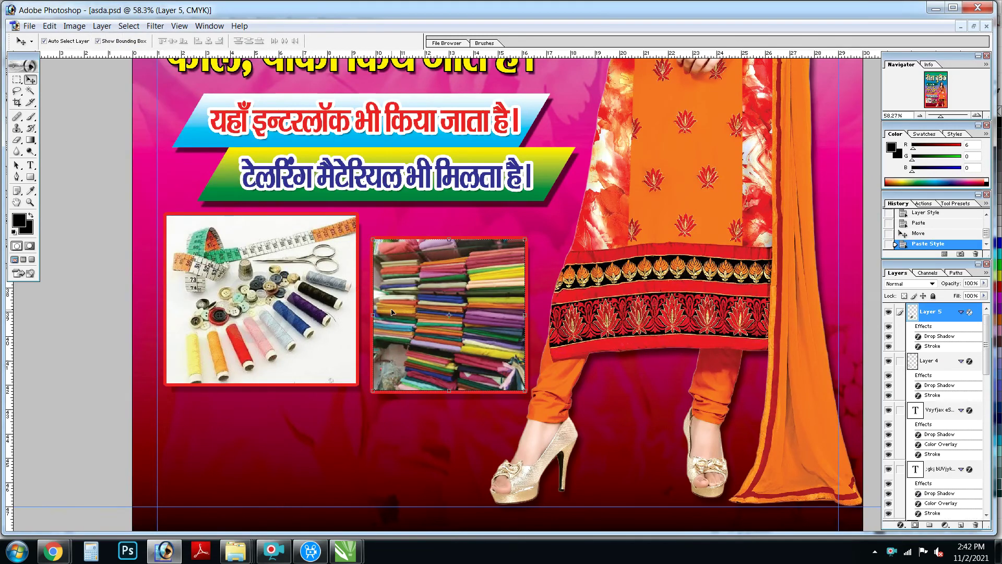
Step: Reposition the fabric photo beside the sewing photo and enlarge it
drag(391, 312, 384, 289)
mouse_move(518, 368)
mouse_down()
mouse_move(536, 385)
mouse_move(520, 377)
mouse_up()
key(Return)
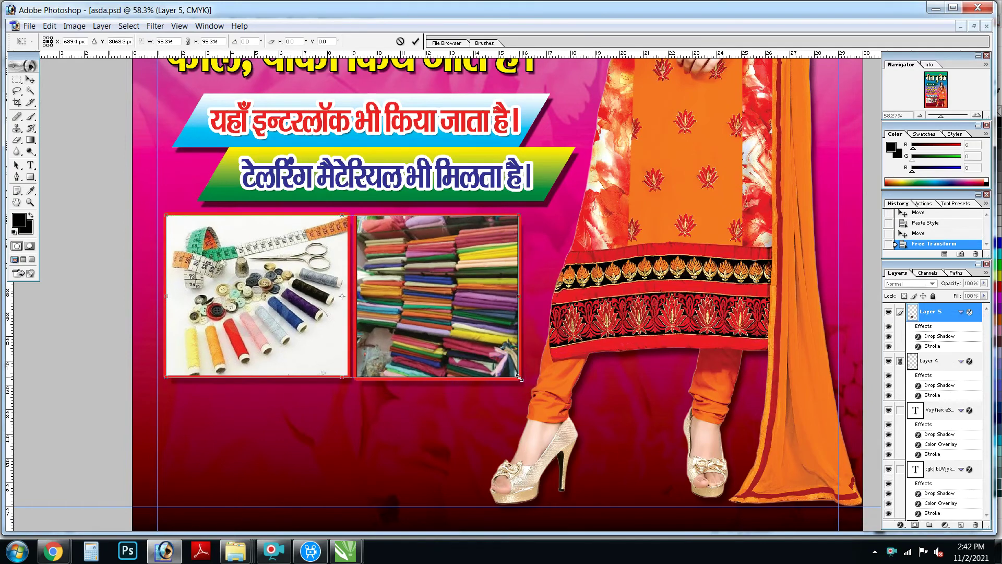
key(Return)
Step: Shorten the fabric photo to match the sewing photo's height
right_click(434, 287)
click(450, 292)
key(ctrl+t)
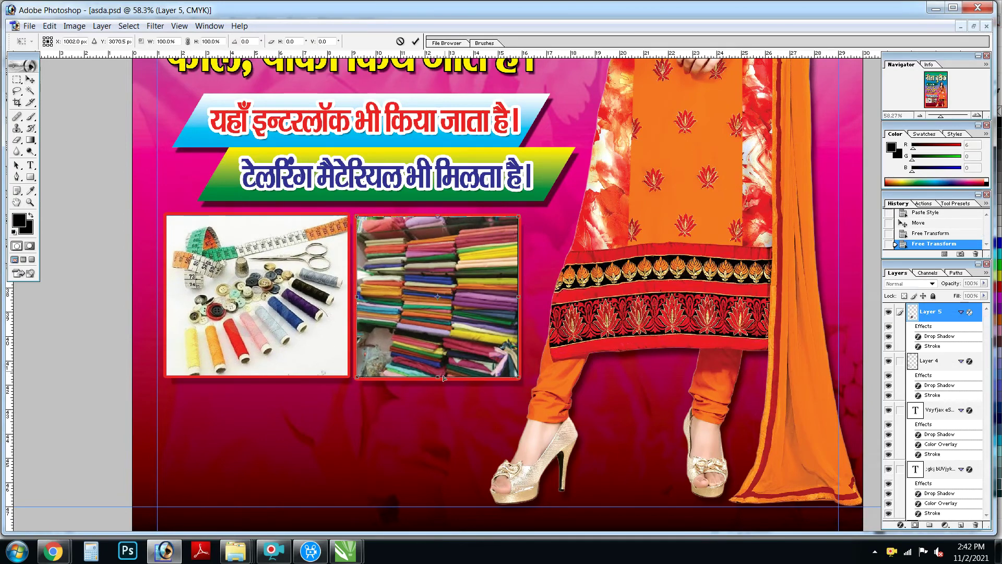
drag(444, 377, 447, 375)
click(440, 295)
key(z)
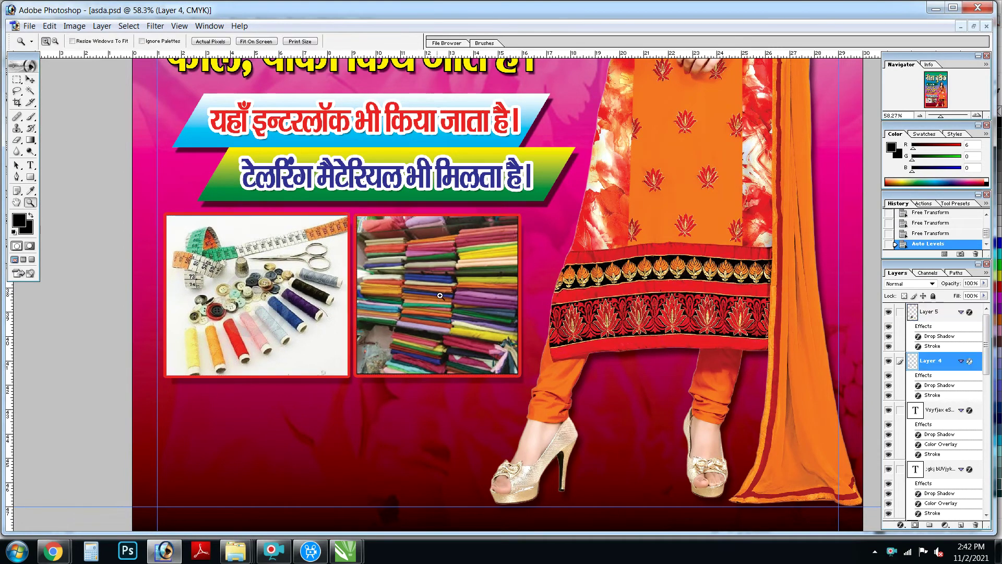
key(ctrl+minus)
key(u)
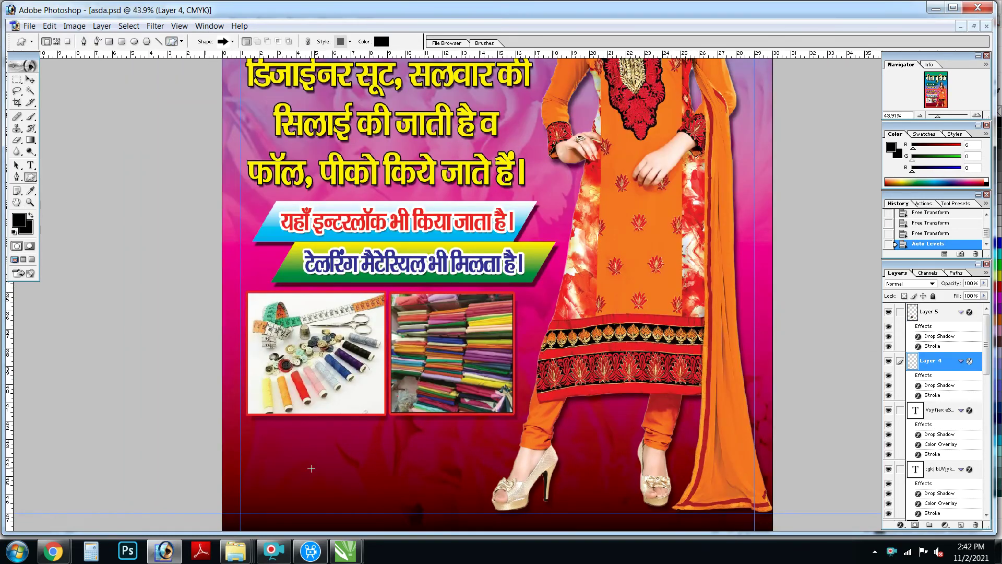
Step: Draw a right-pointing arrow and position it at the bottom left below the photos
drag(345, 481, 482, 505)
key(v)
drag(424, 472, 420, 469)
drag(472, 501, 476, 501)
key(Return)
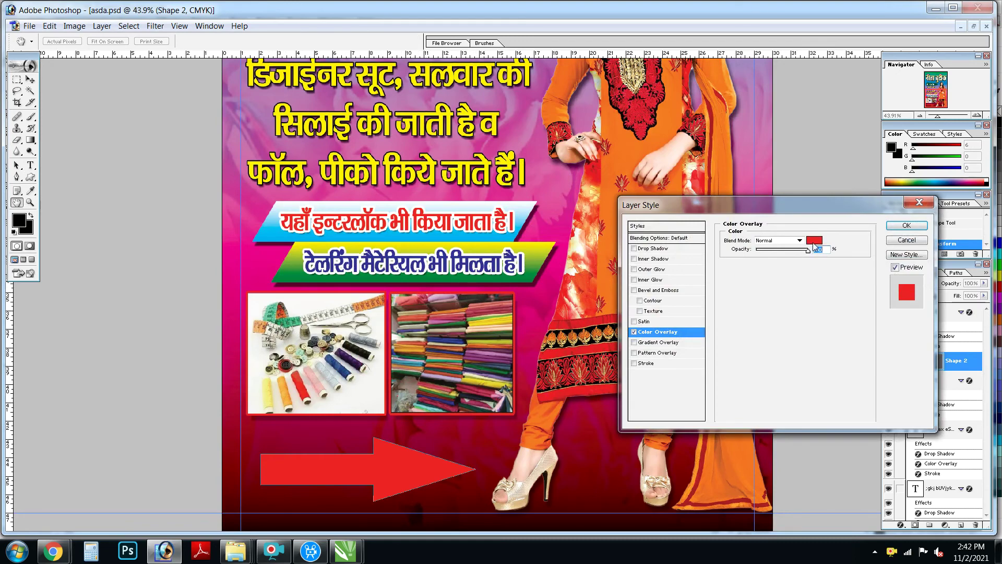
Step: Give the arrow a yellow Color Overlay, fit the poster in view, and select the ladies-wear line
click(814, 239)
text(0)
key(Return)
key(Return)
key(ctrl+0)
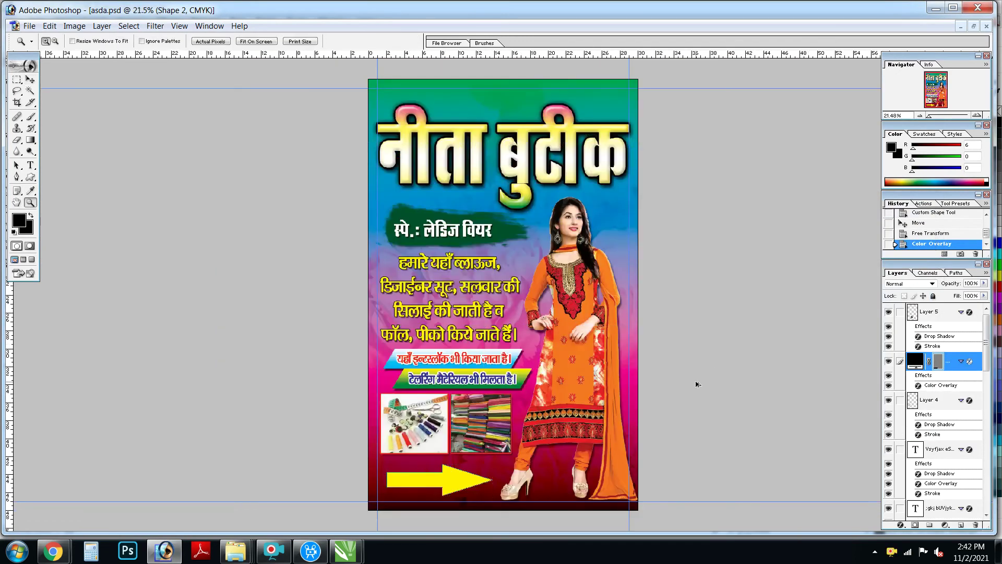
click(453, 226)
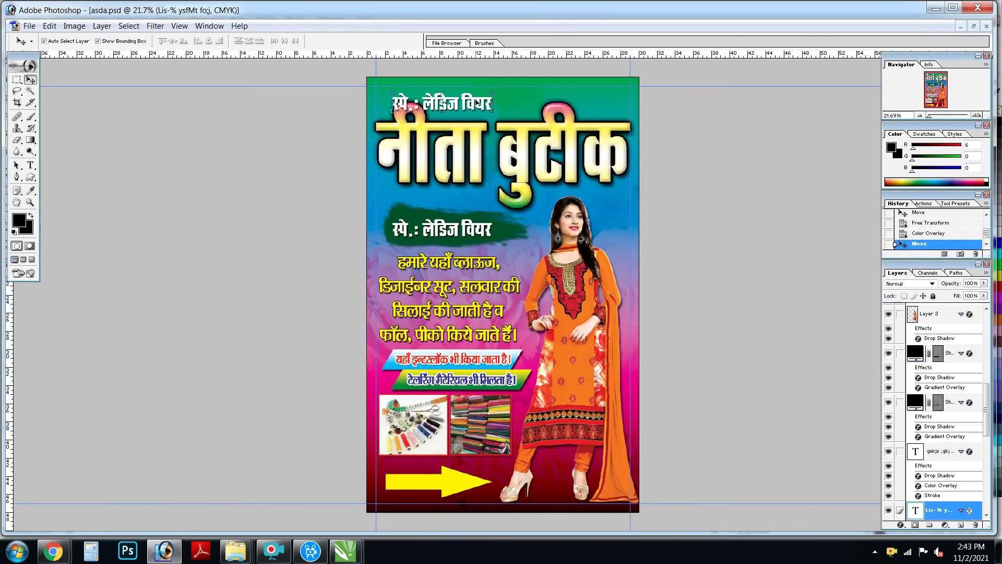
Step: Move the title slightly lower on the poster
drag(376, 79, 635, 295)
key(v)
drag(543, 192, 543, 214)
Step: Bring the model photo's layer to the front and scale it down from the top
key(alt+bracketleft)
key(ctrl+shift+bracketright)
key(ctrl+t)
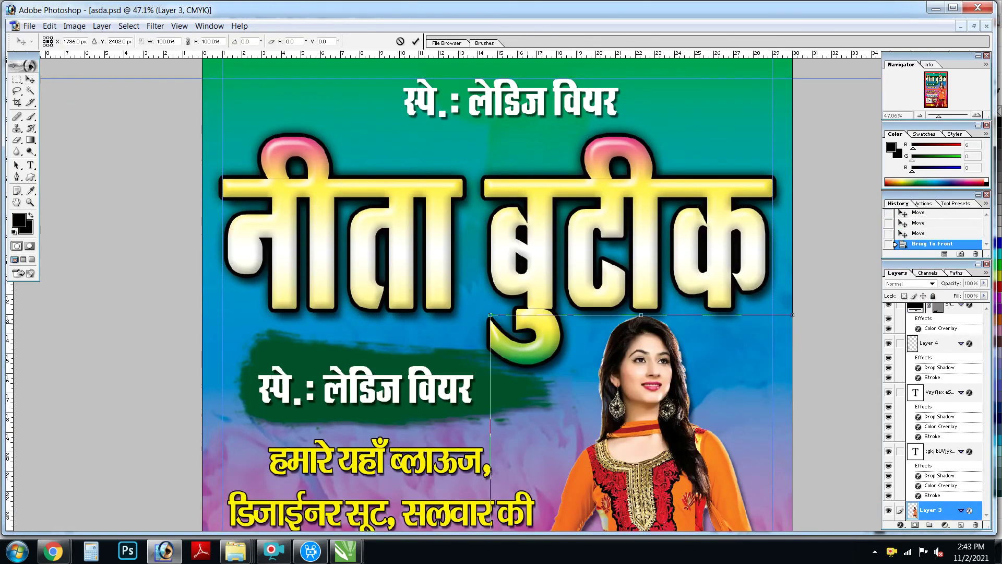
drag(493, 320, 498, 330)
key(Return)
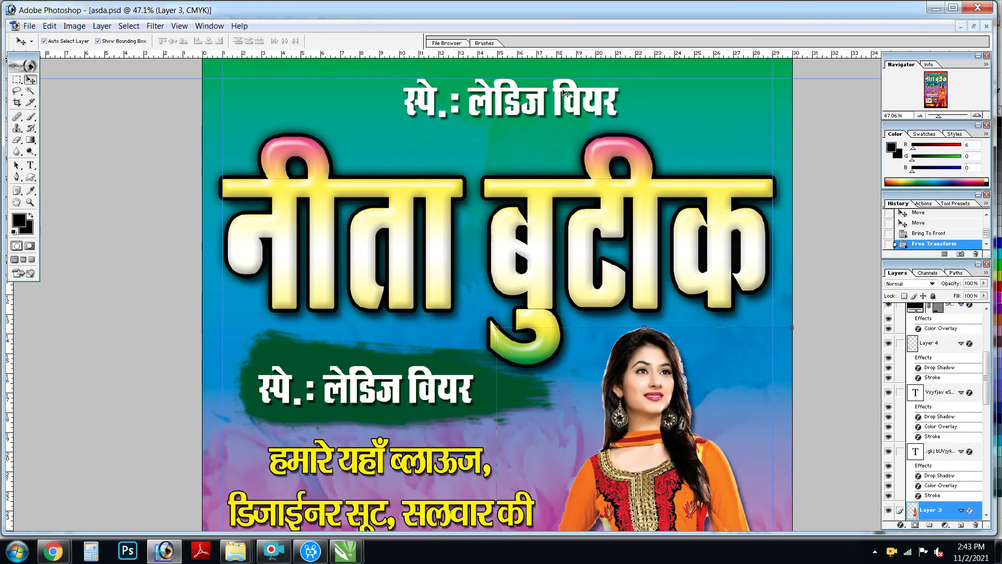
Step: Shift the top ladies-wear copy right and replace its text with the shop's mobile number
drag(567, 93, 593, 102)
key(t)
click(578, 101)
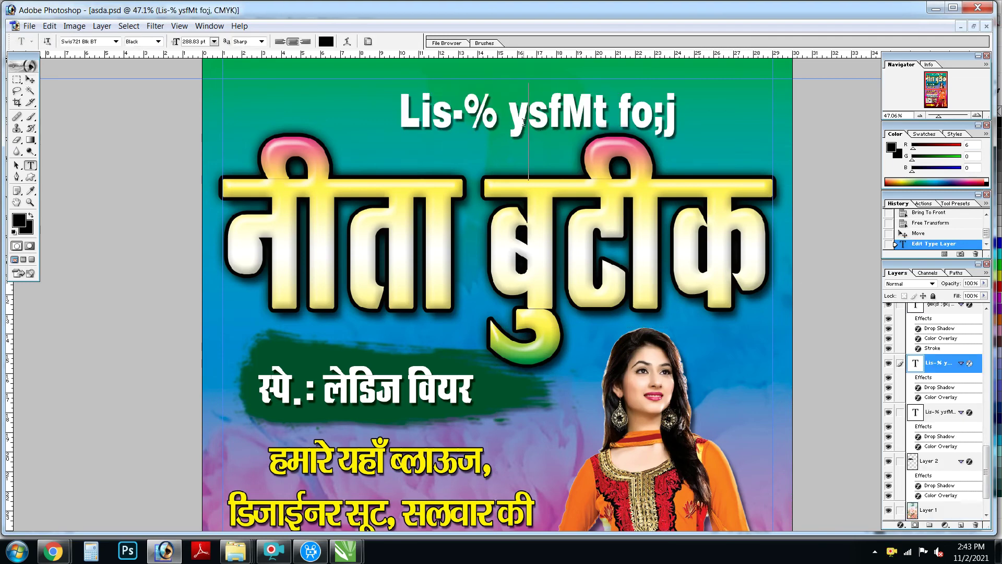
key(ctrl+a)
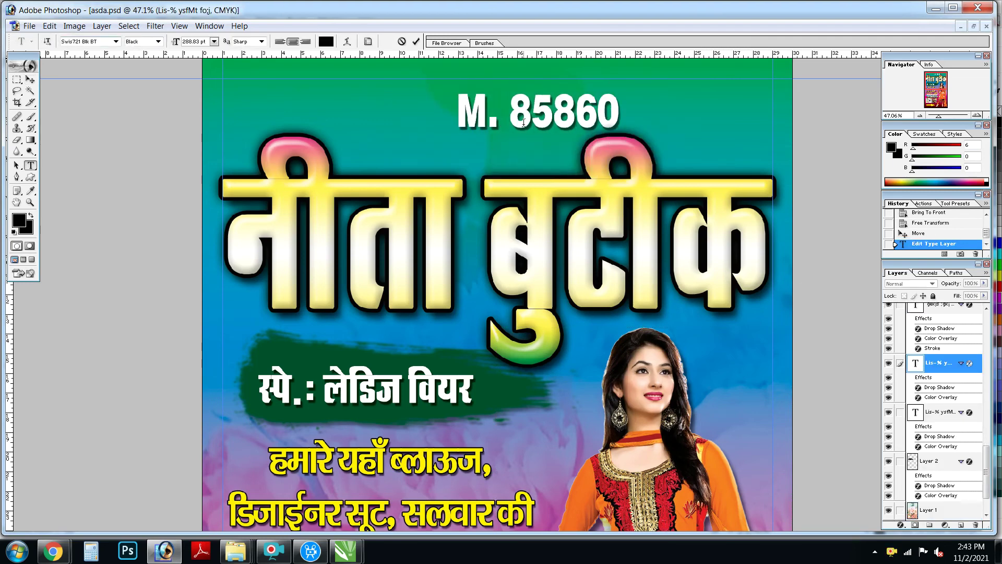
key(ctrl+Return)
Step: Move the number line up and right and stretch it slightly wider
key(v)
drag(524, 122, 612, 112)
drag(487, 100, 470, 104)
key(Return)
Step: Clear the guides and preview the finished poster full screen with panels hidden
key(z)
alt+click(513, 305)
key(f)
key(f)
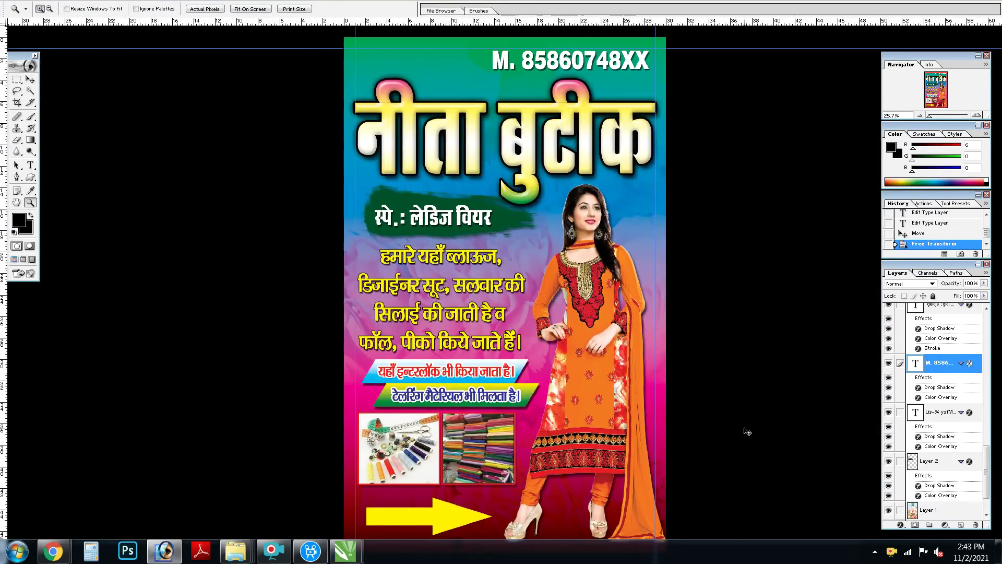
key(alt+v)
key(d)
key(ctrl+0)
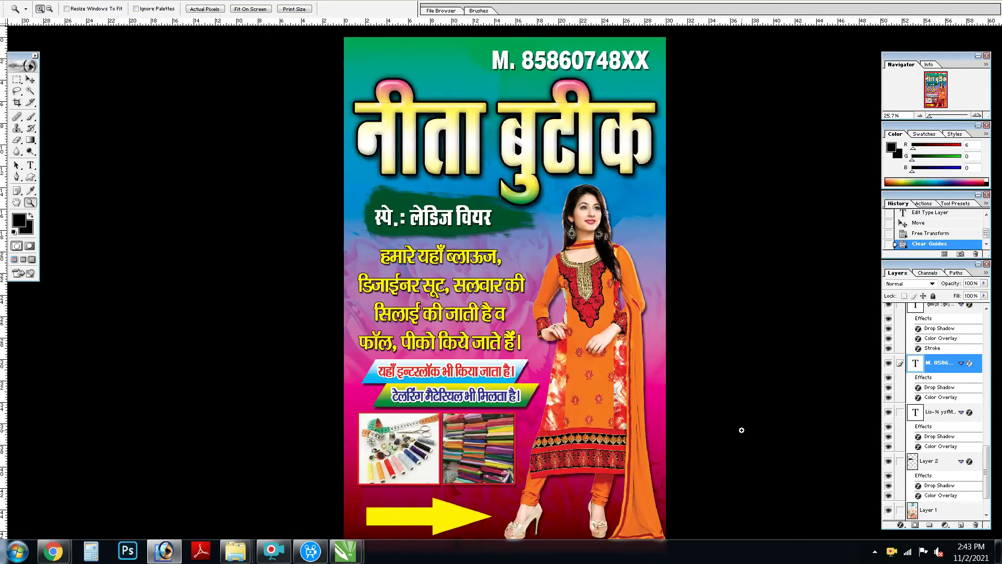
key(Tab)
key(ctrl+0)
key(ctrl+minus)
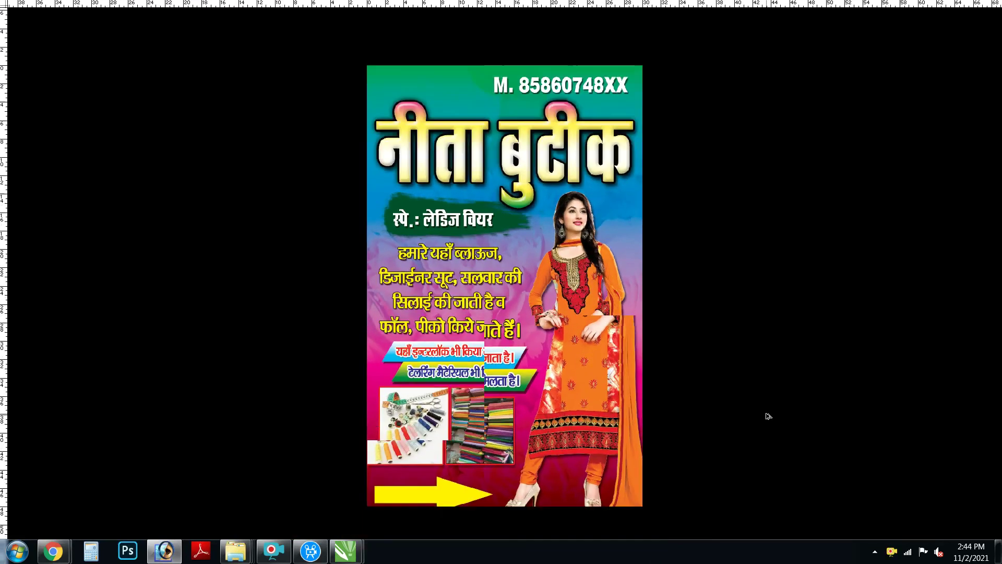